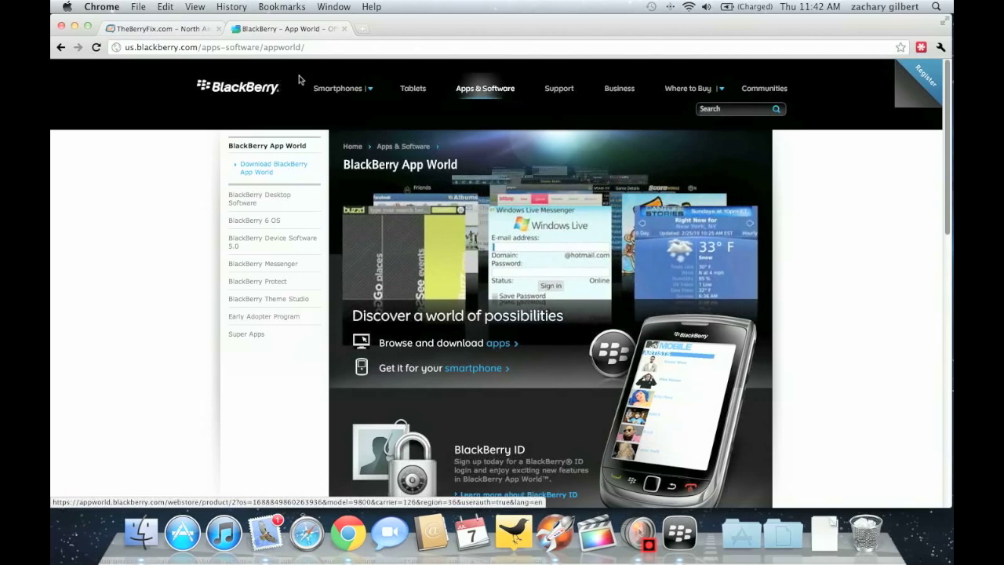
Go to the App World web store and open the BlackBerry Protect item page
left_click(134, 49)
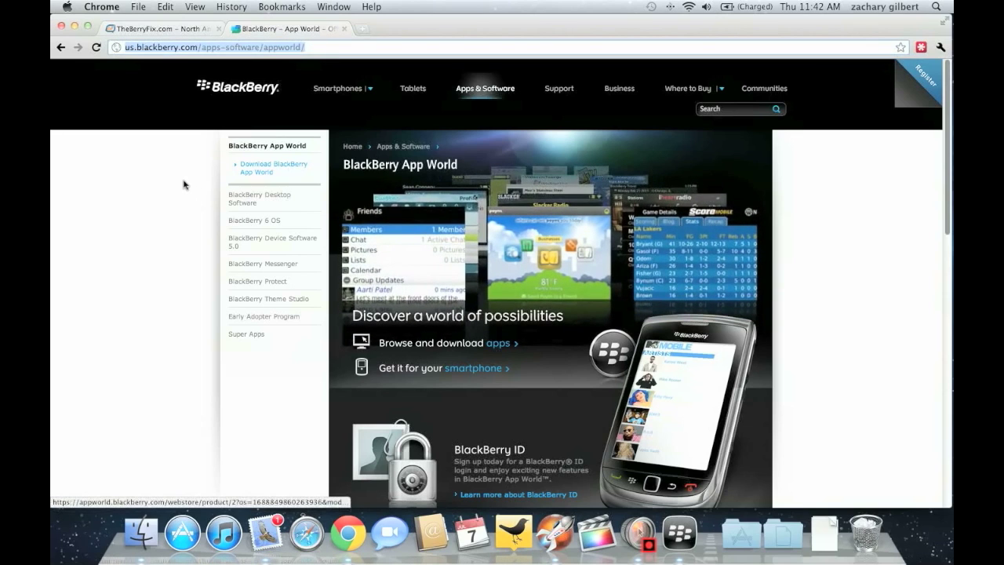
left_click(175, 187)
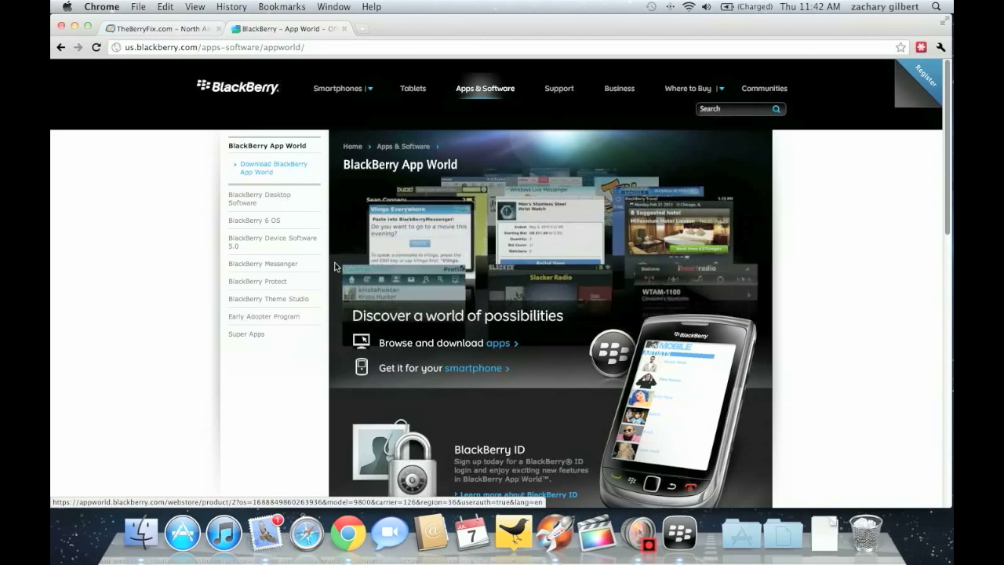
left_click(499, 346)
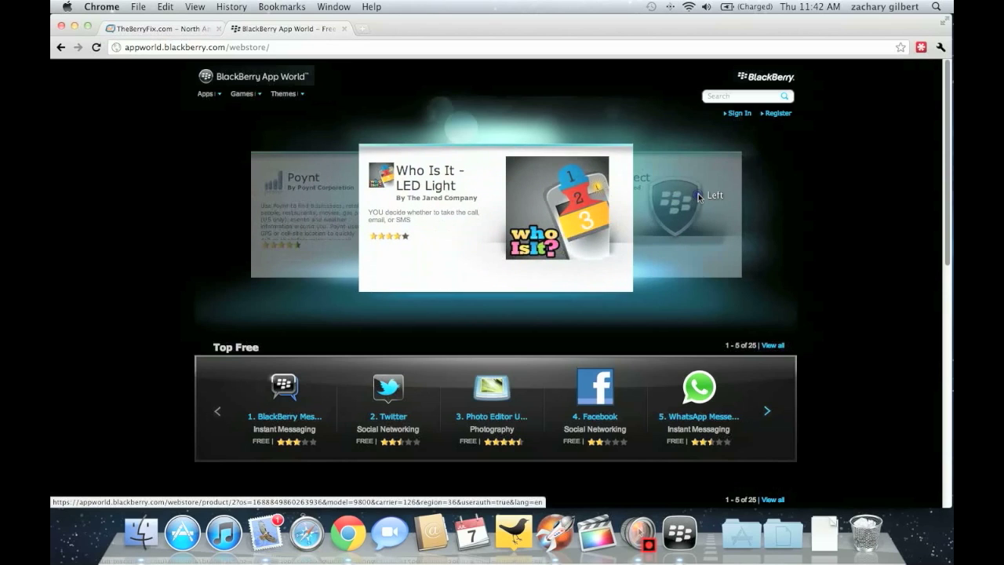
left_click(698, 193)
left_click(452, 178)
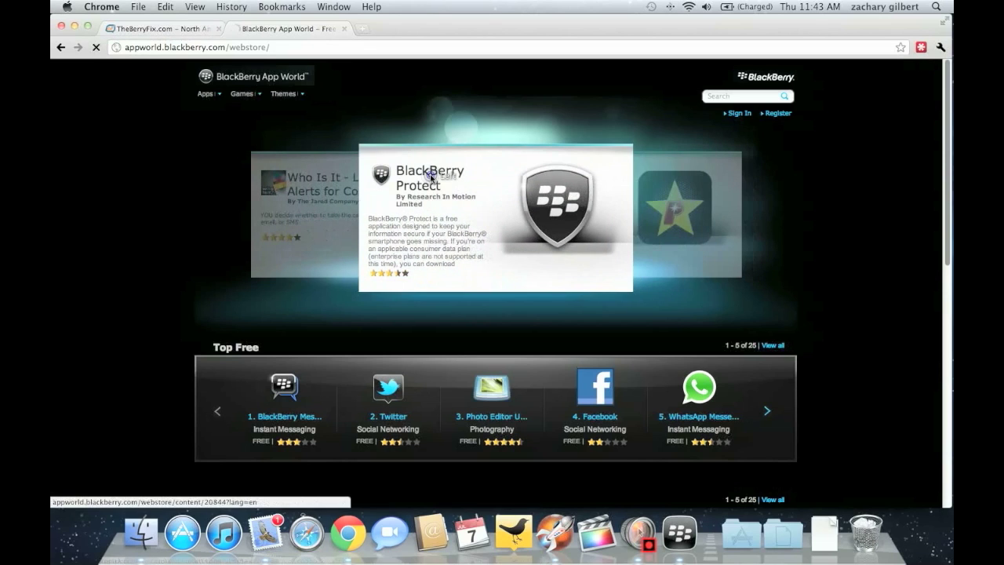
Open the BlackBerry Protect screenshot gallery and show the app's sharing options
scroll(429, 183, "down", 1)
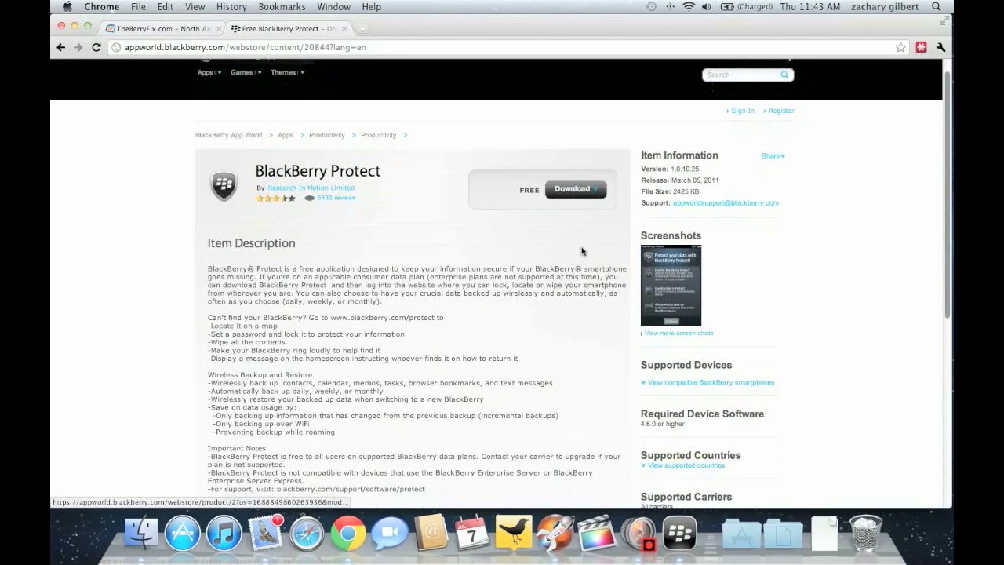
left_click(681, 299)
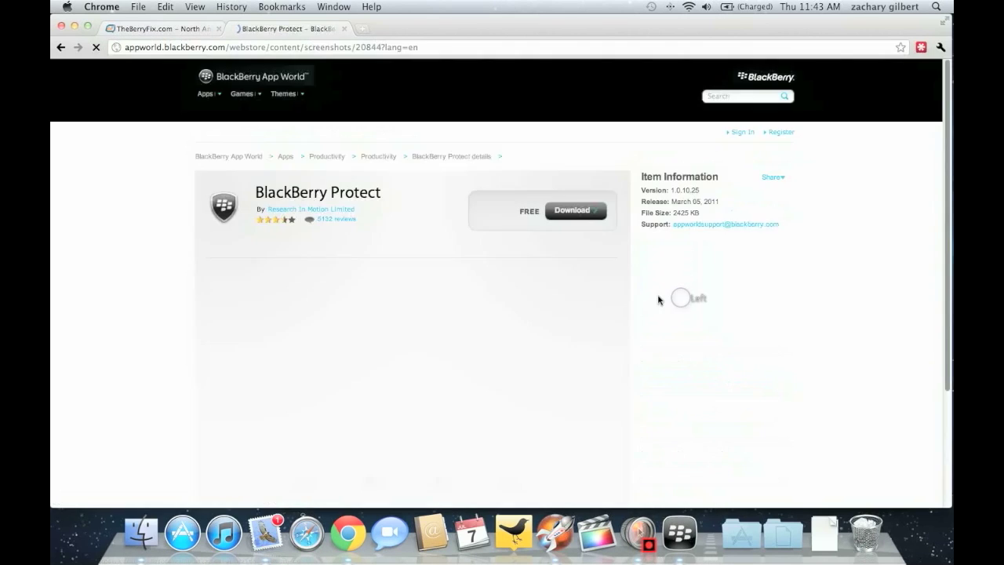
scroll(388, 185, "down", 1)
left_click_drag(789, 194, 653, 198)
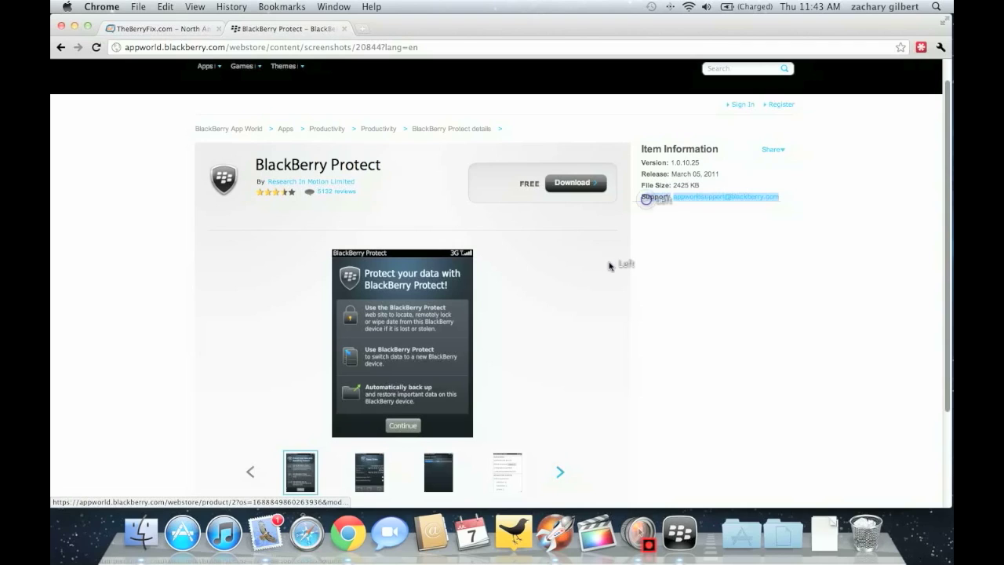
left_click(610, 262)
left_click(775, 151)
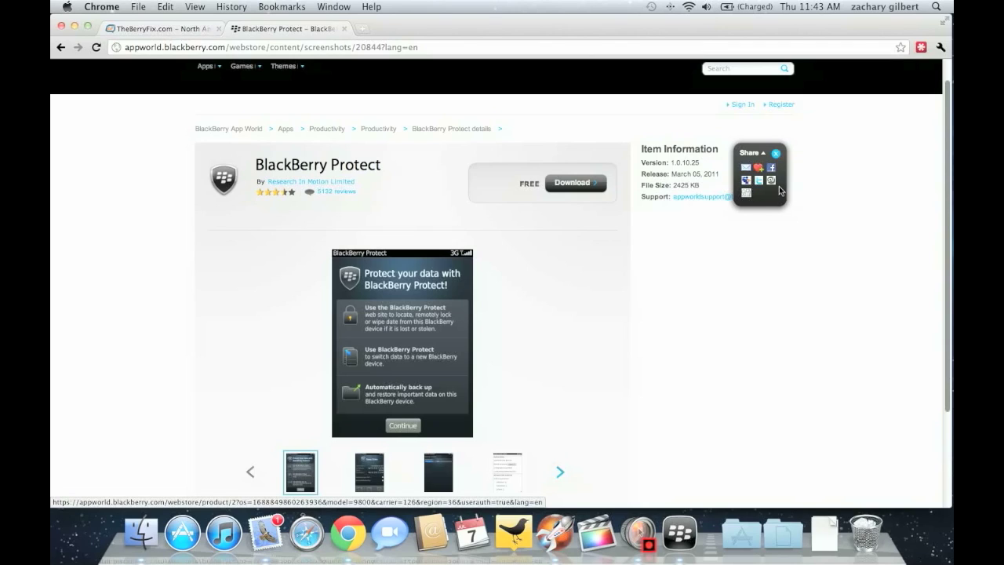
scroll(592, 251, "down", 3)
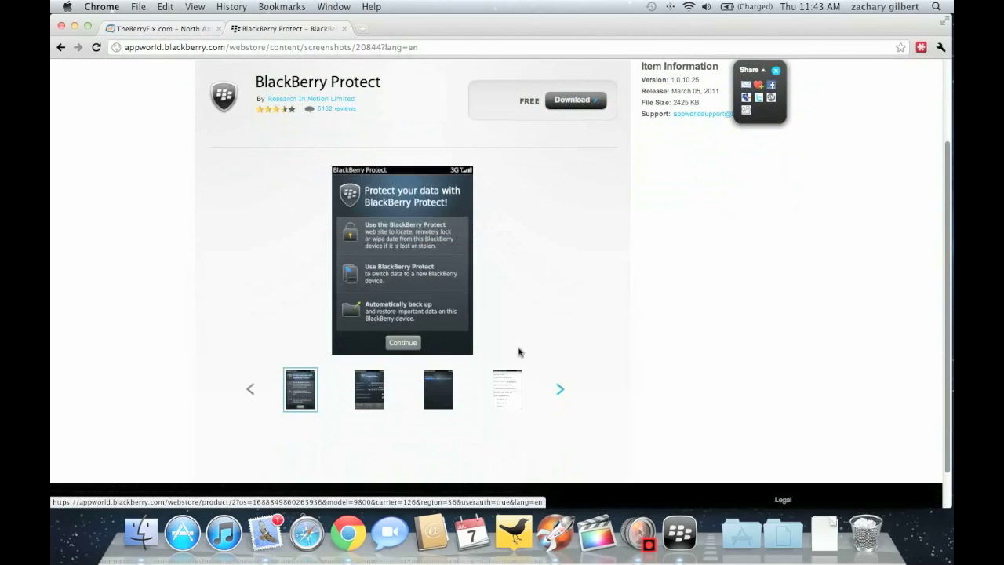
View the fourth, third (Backup Progress) and second BlackBerry Protect screenshots
left_click(515, 374)
left_click(431, 394)
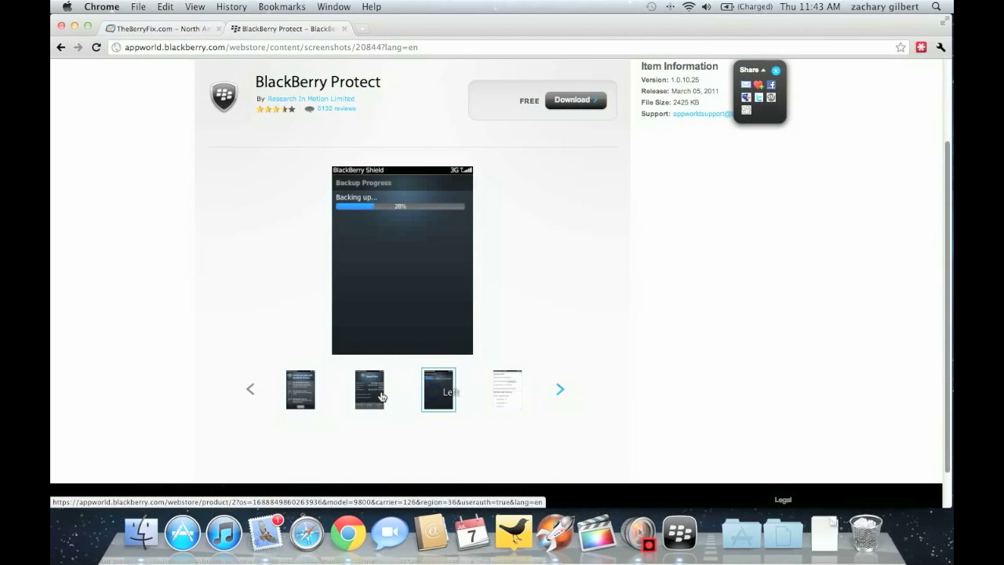
left_click(381, 396)
scroll(522, 345, "up", 3)
scroll(529, 339, "down", 2)
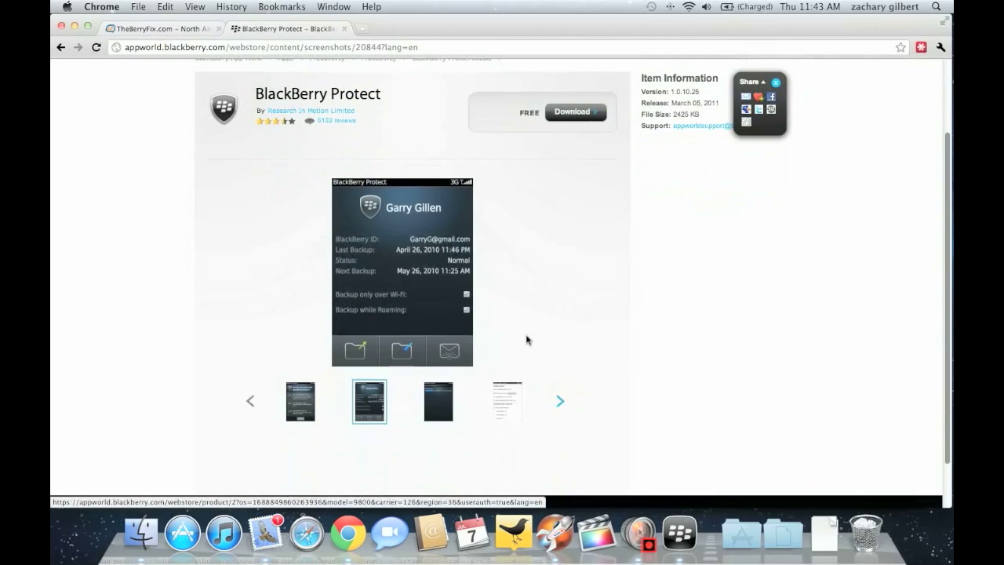
scroll(538, 279, "up", 3)
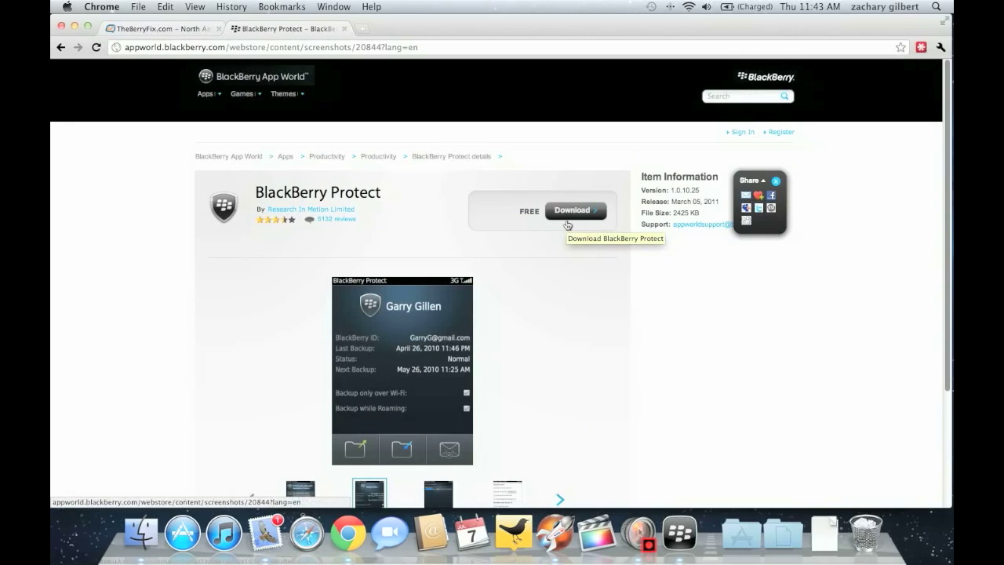
left_click(211, 95)
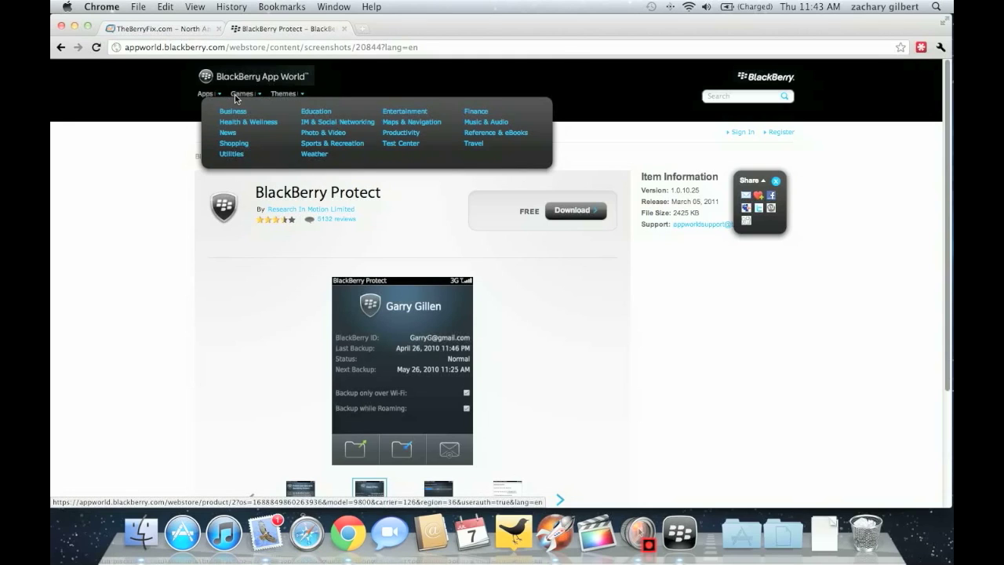
In the Games store, page to the next Top Paid games and open Doodle Jump
left_click(248, 95)
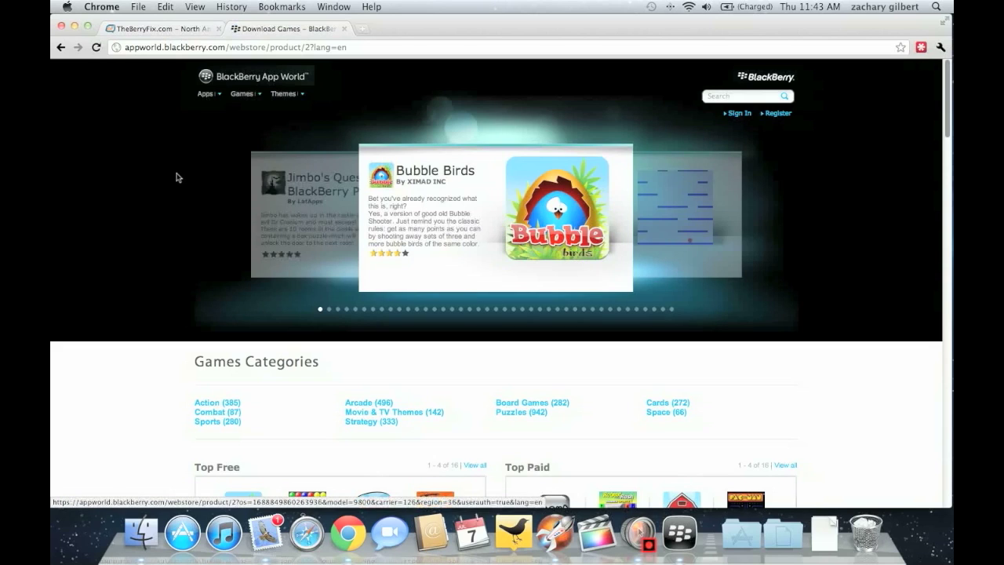
scroll(613, 218, "down", 4)
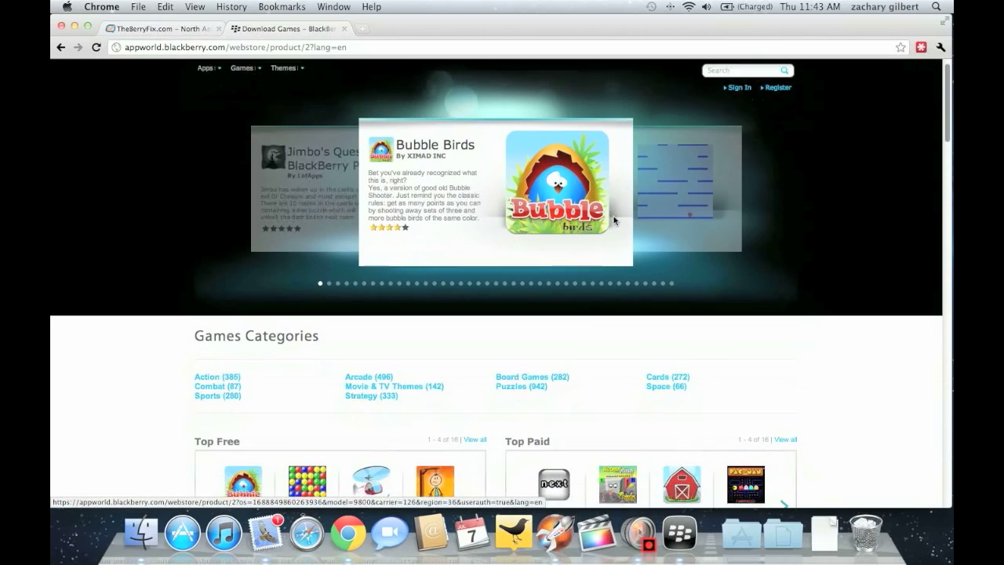
scroll(612, 219, "down", 2)
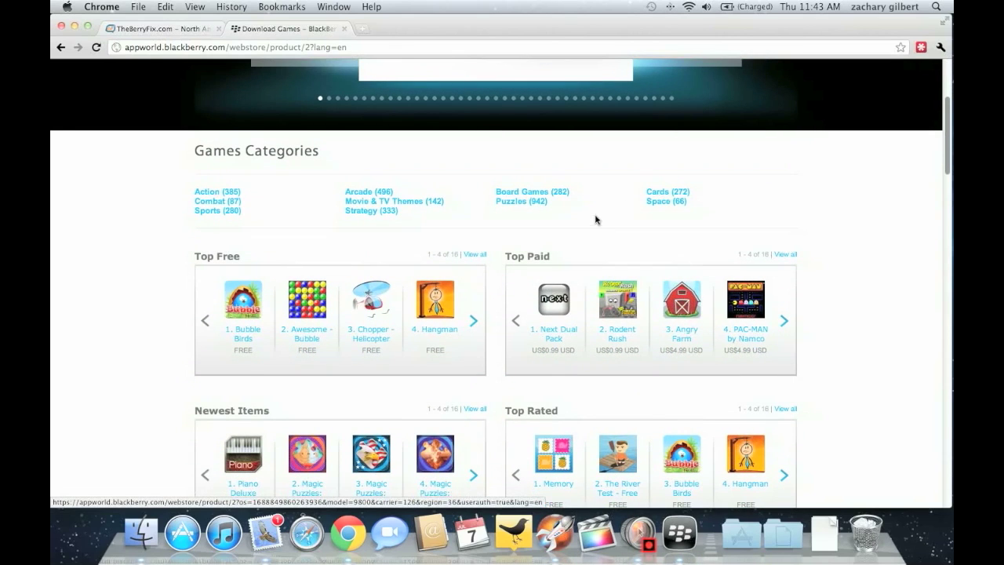
left_click(783, 321)
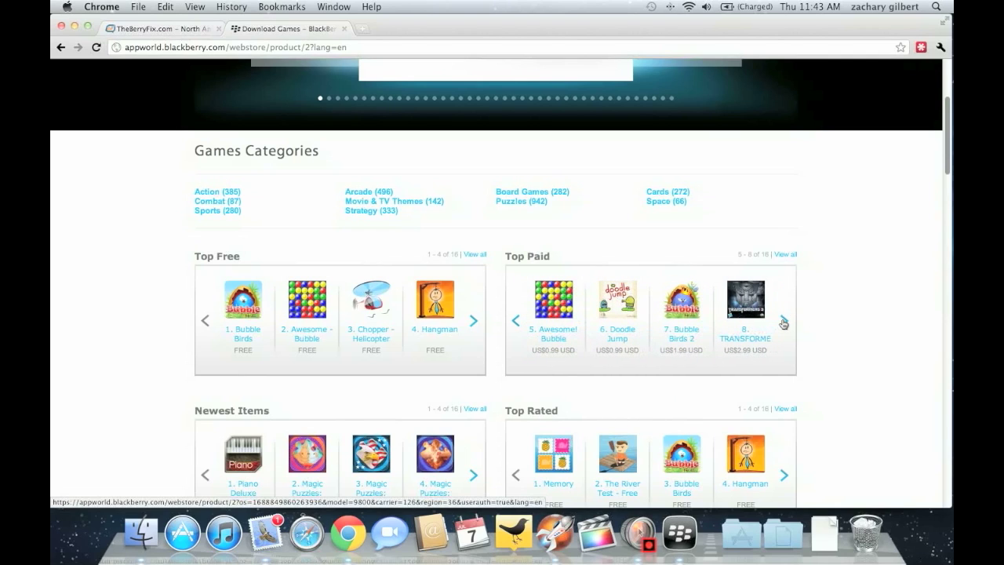
left_click(620, 310)
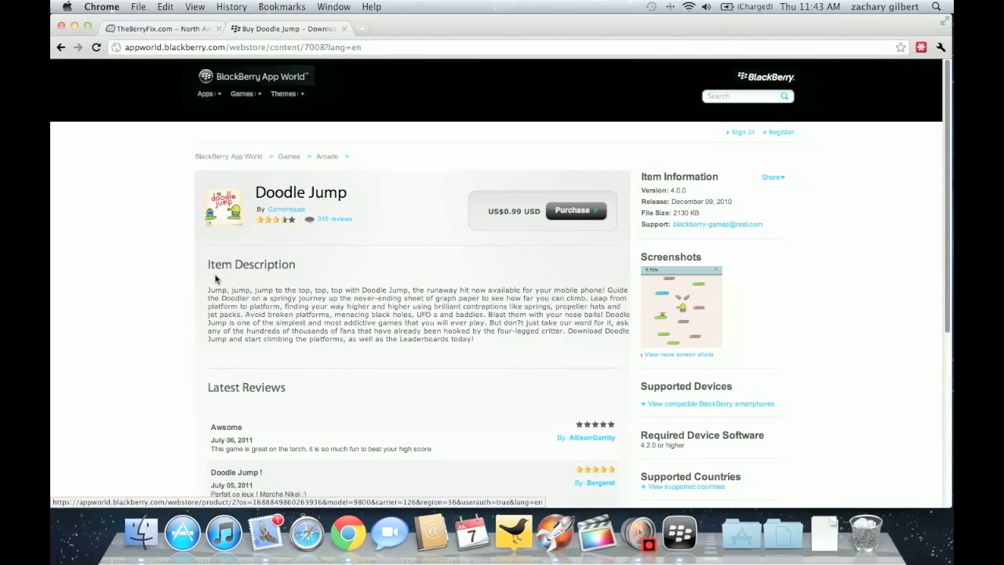
Open the Doodle Jump screenshot gallery and show the third and 27,567-score screenshots
scroll(216, 278, "down", 2)
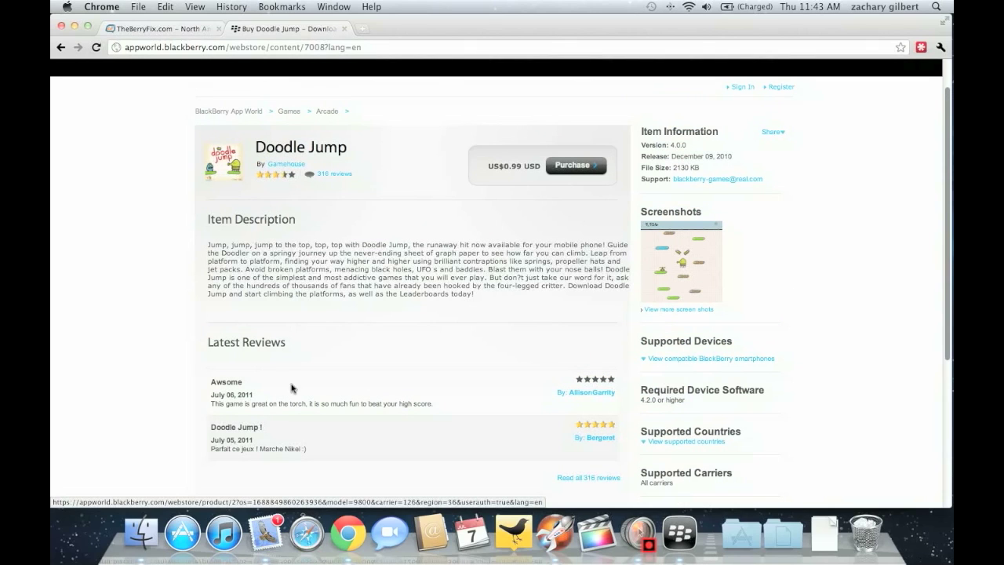
scroll(286, 364, "up", 2)
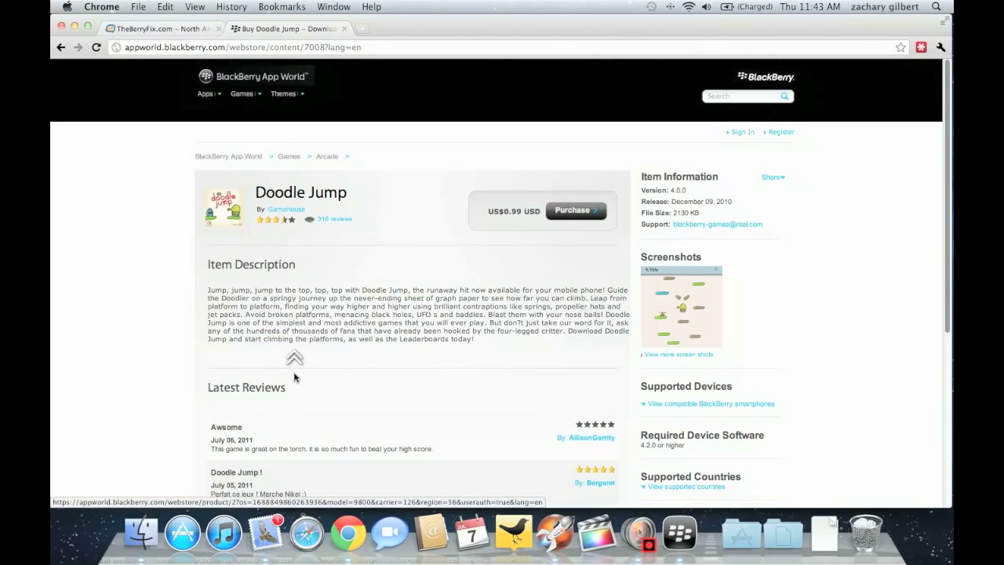
left_click(655, 339)
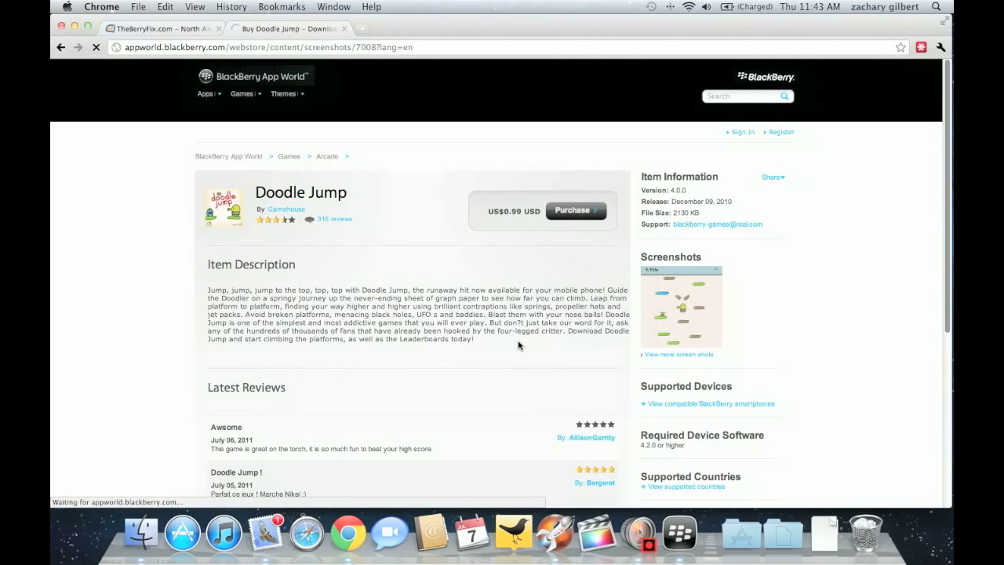
scroll(522, 343, "down", 5)
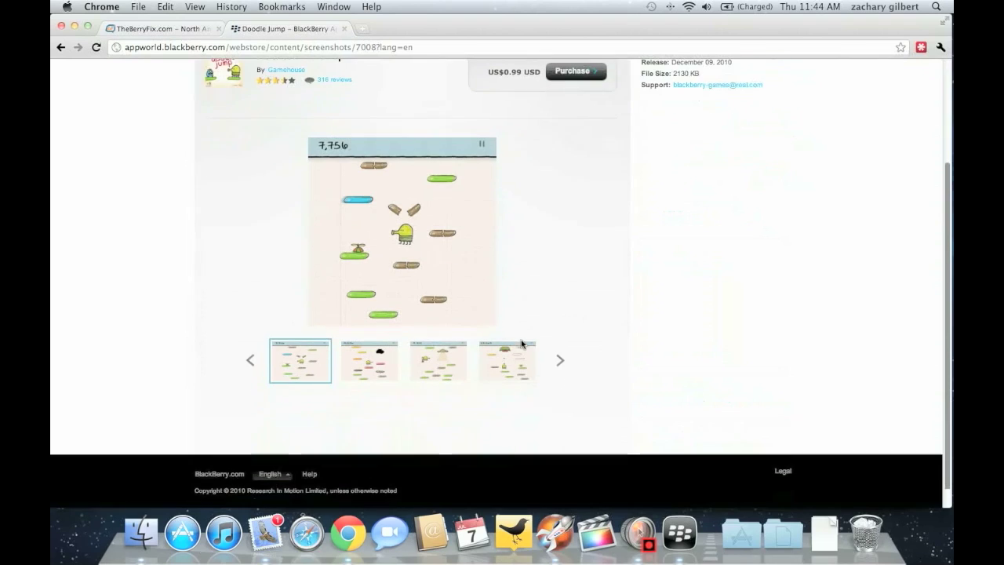
left_click(462, 365)
left_click(494, 368)
scroll(504, 364, "up", 5)
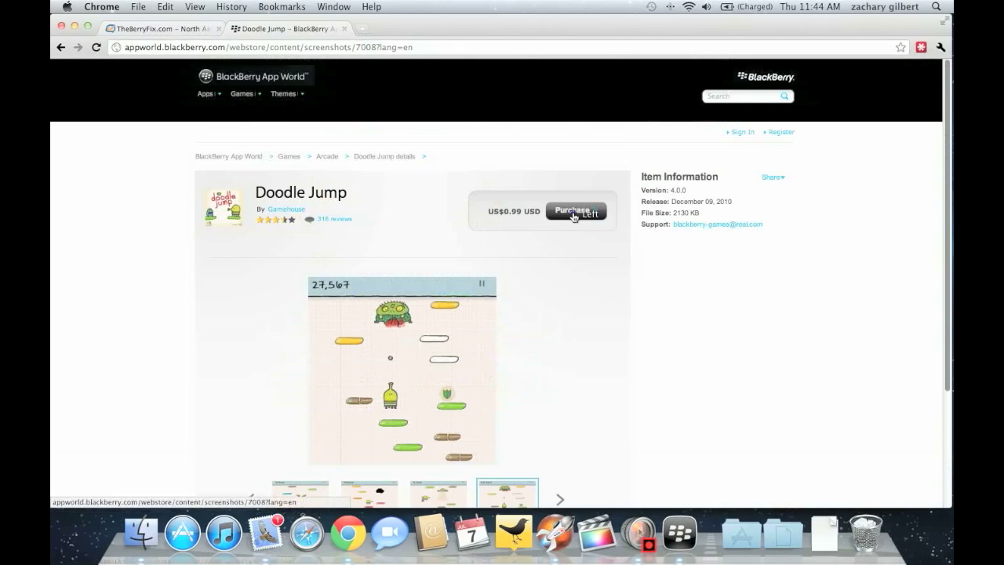
left_click(574, 214)
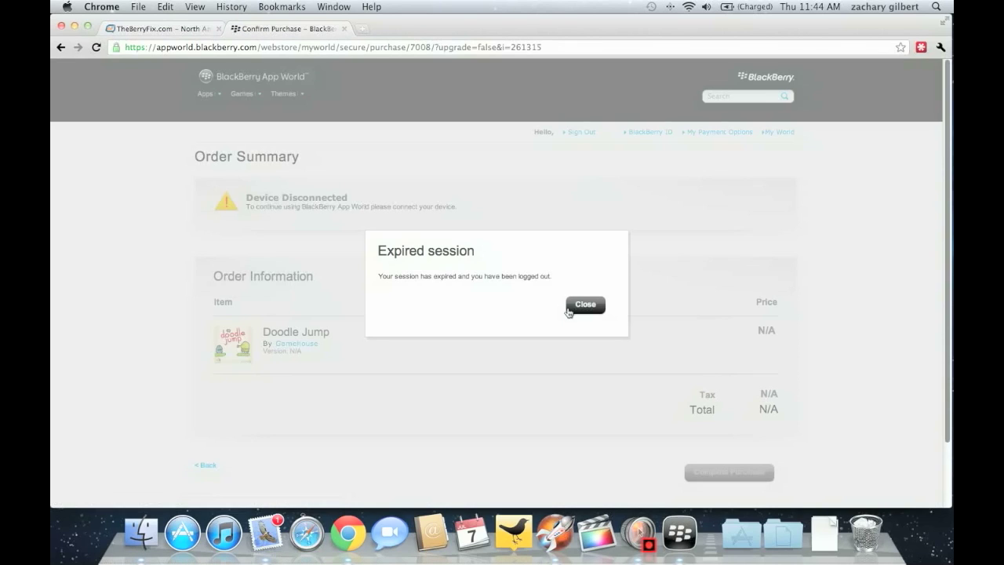
Dismiss the expired-session notice and sign in with the BlackBerry ID username and password, declining password saving
left_click(581, 308)
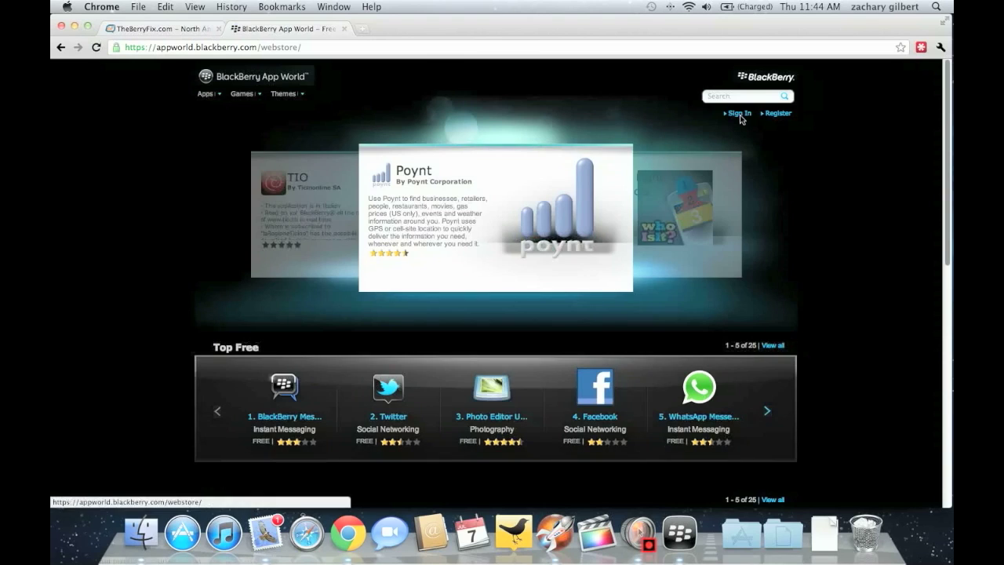
left_click(740, 116)
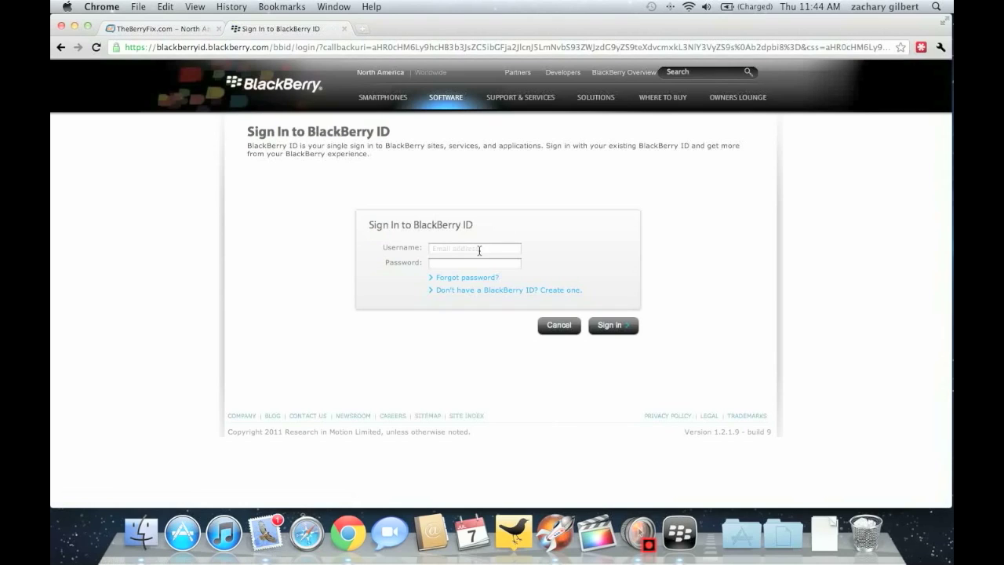
left_click(478, 252)
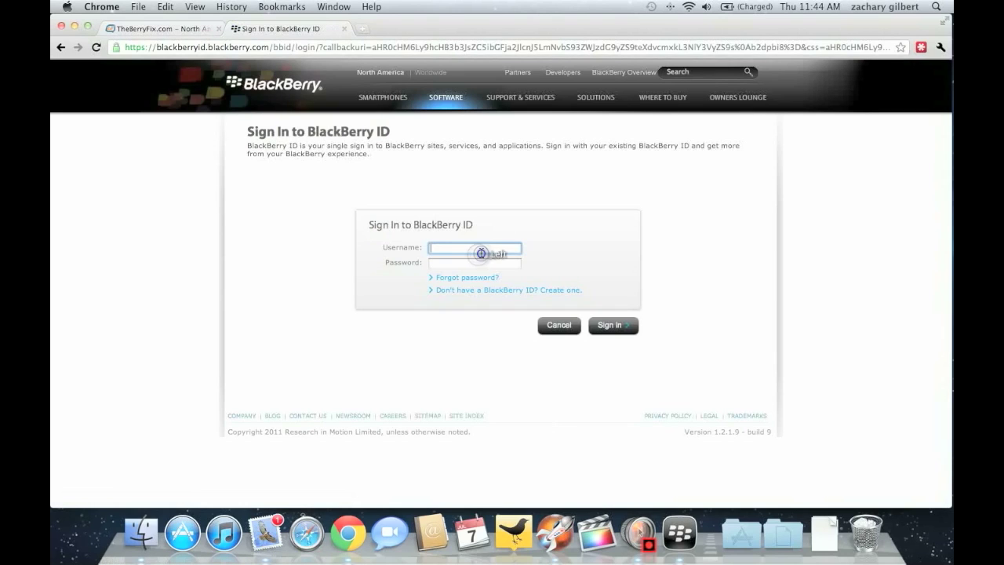
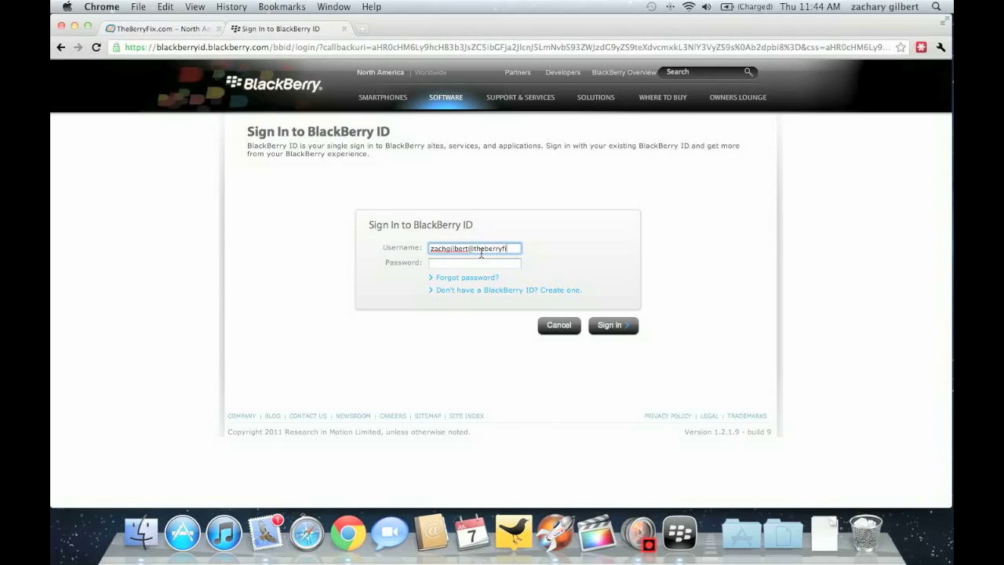
key("Tab")
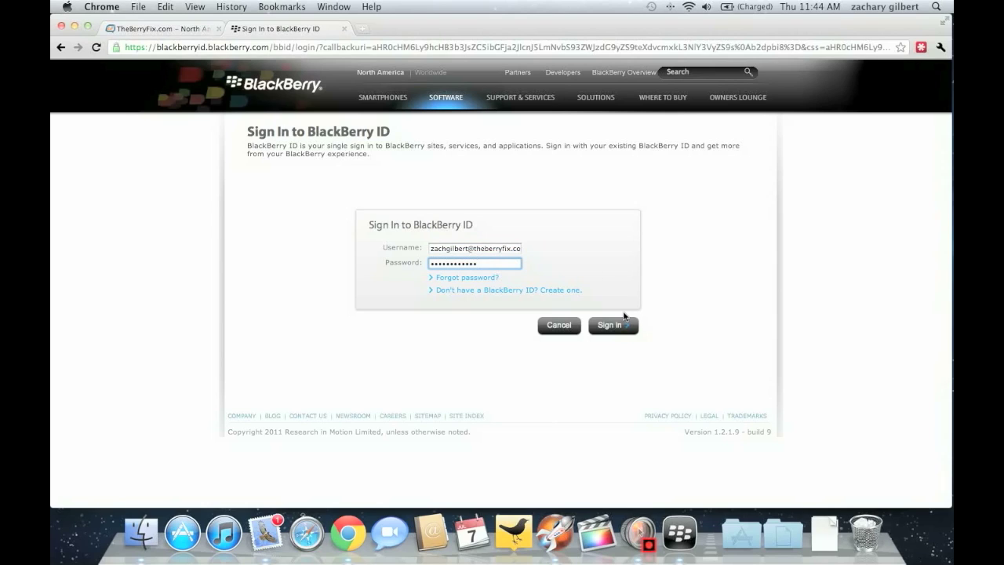
left_click(626, 326)
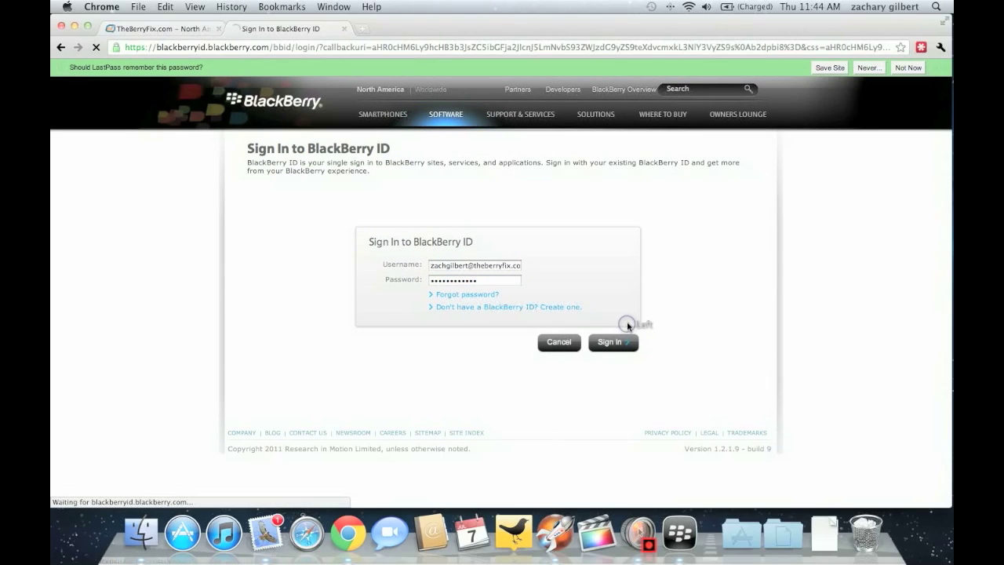
left_click(902, 69)
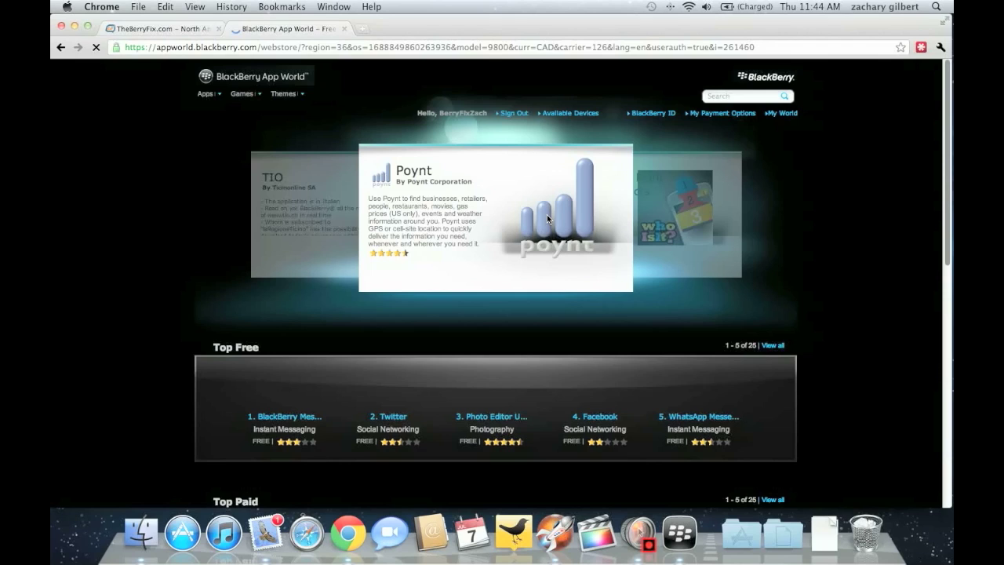
Reopen the Doodle Jump page via Games and the next set of Top Paid games
left_click(242, 94)
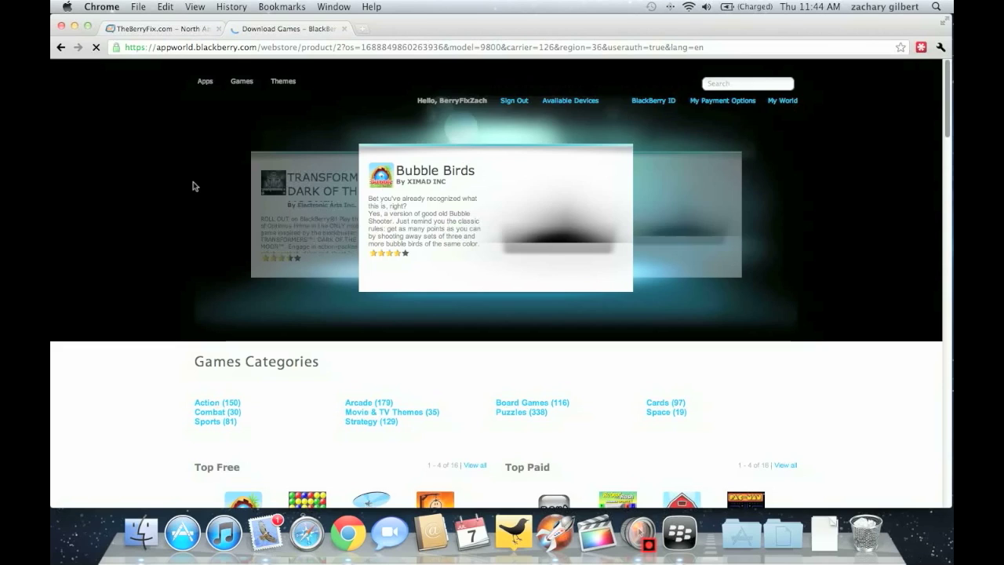
scroll(194, 188, "down", 5)
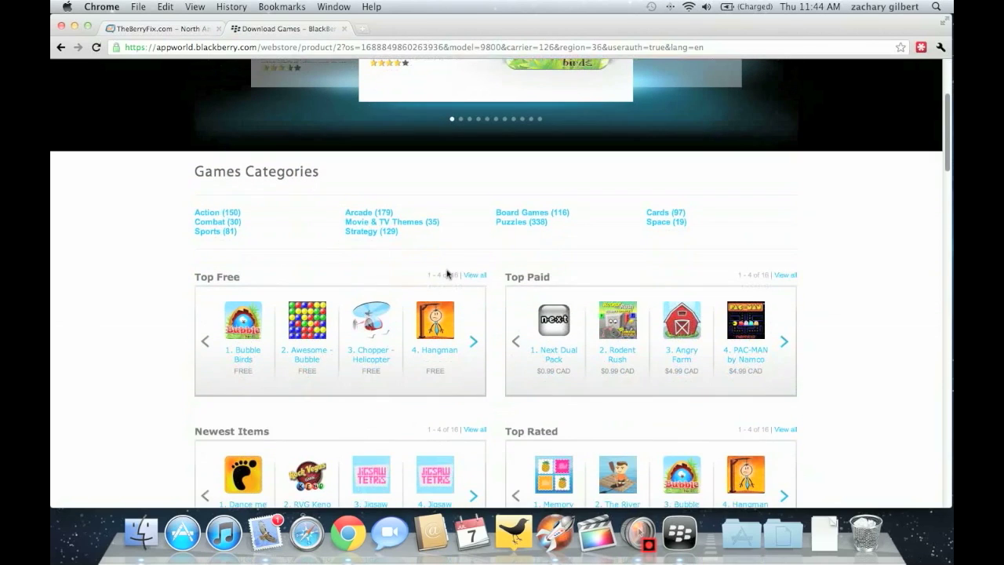
left_click(784, 342)
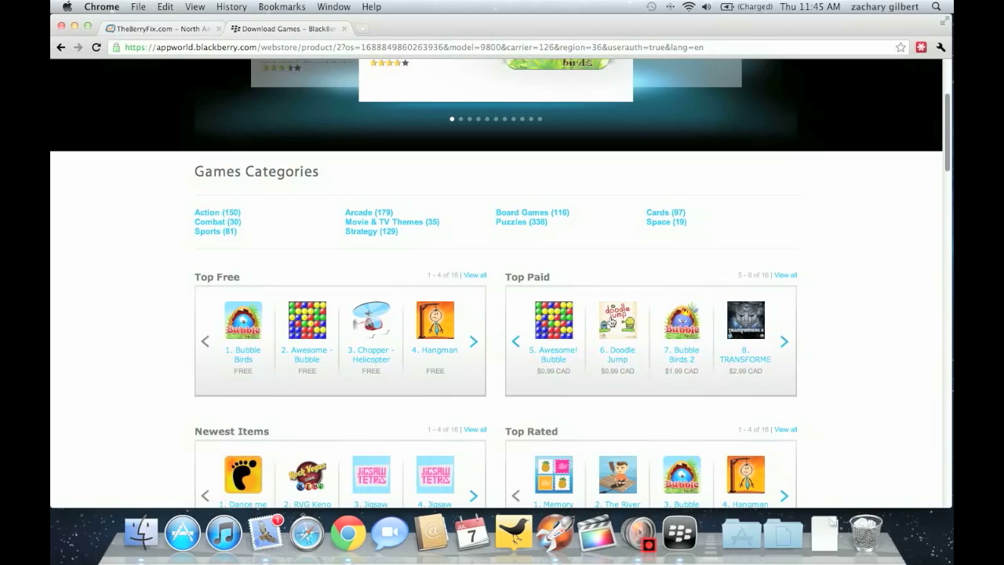
left_click(611, 321)
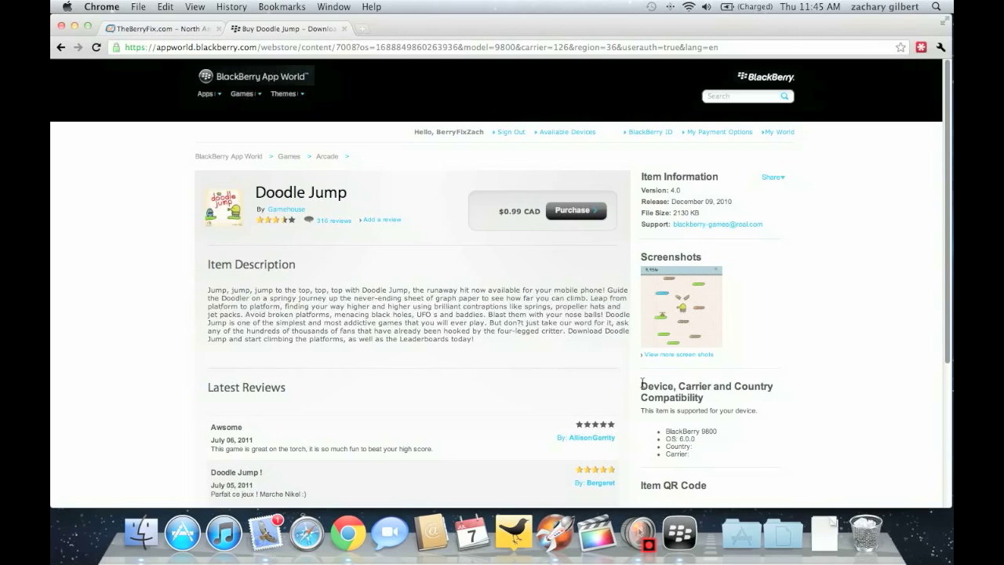
Start purchasing Doodle Jump from its product page
left_click_drag(642, 383, 705, 460)
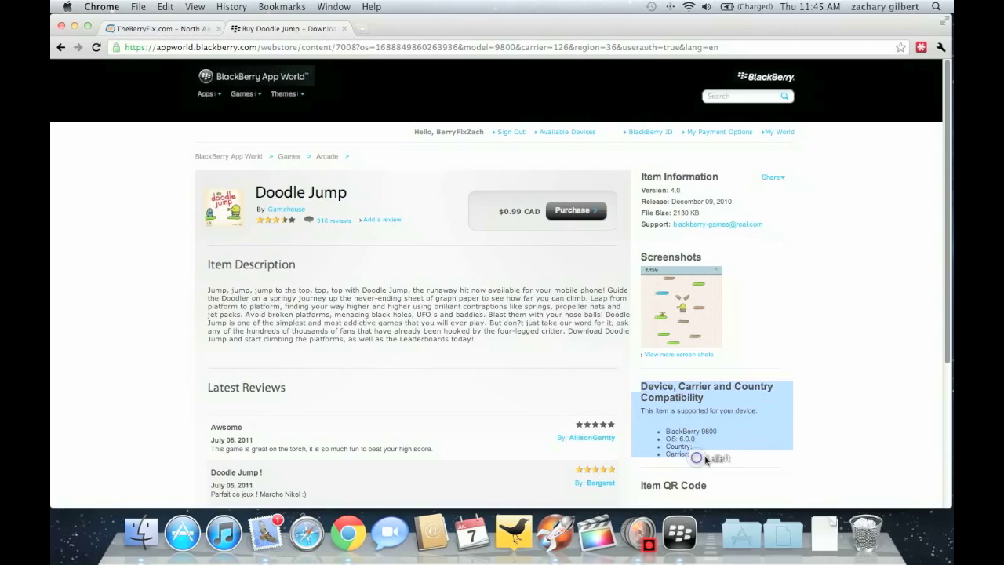
left_click(705, 460)
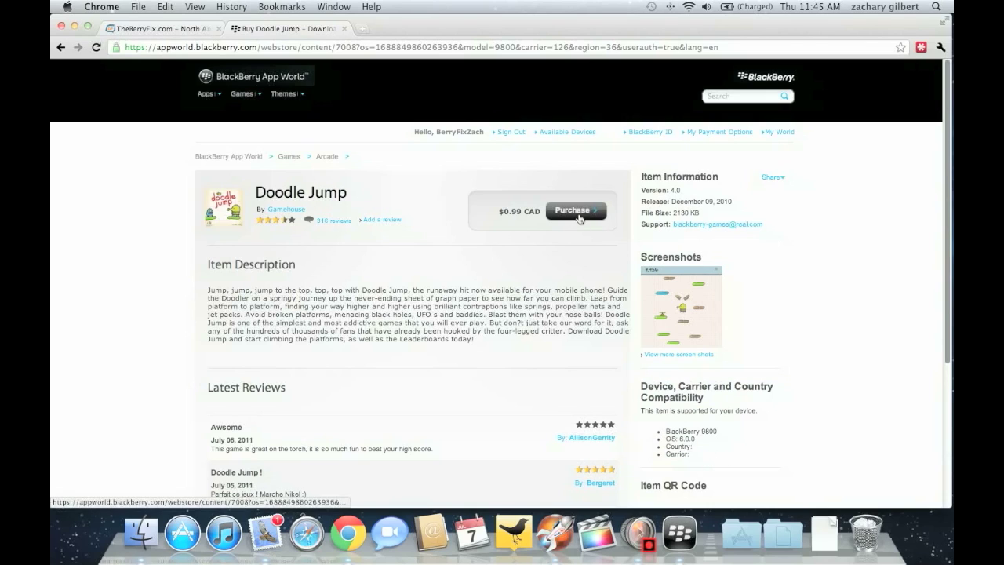
left_click(581, 217)
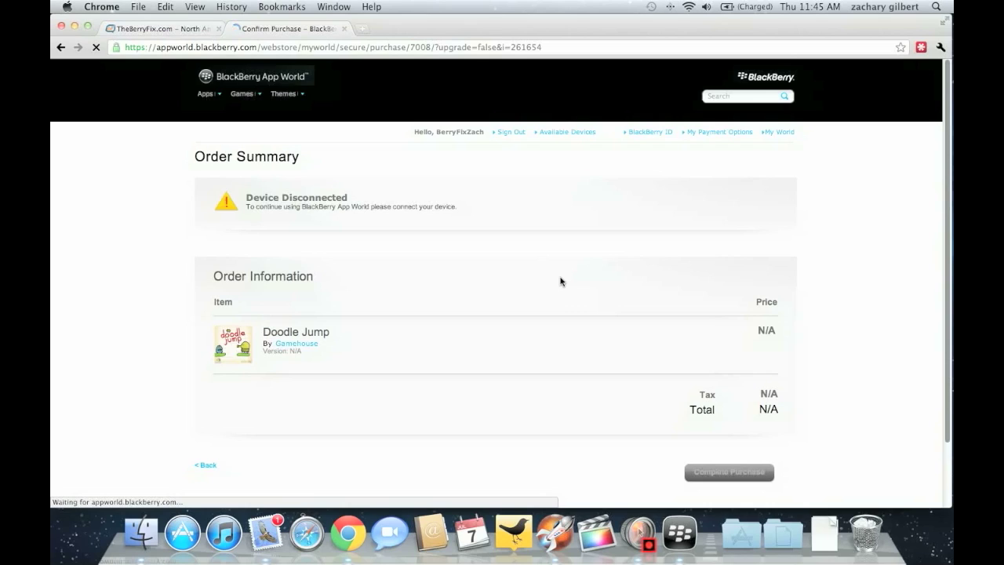
scroll(560, 280, "down", 2)
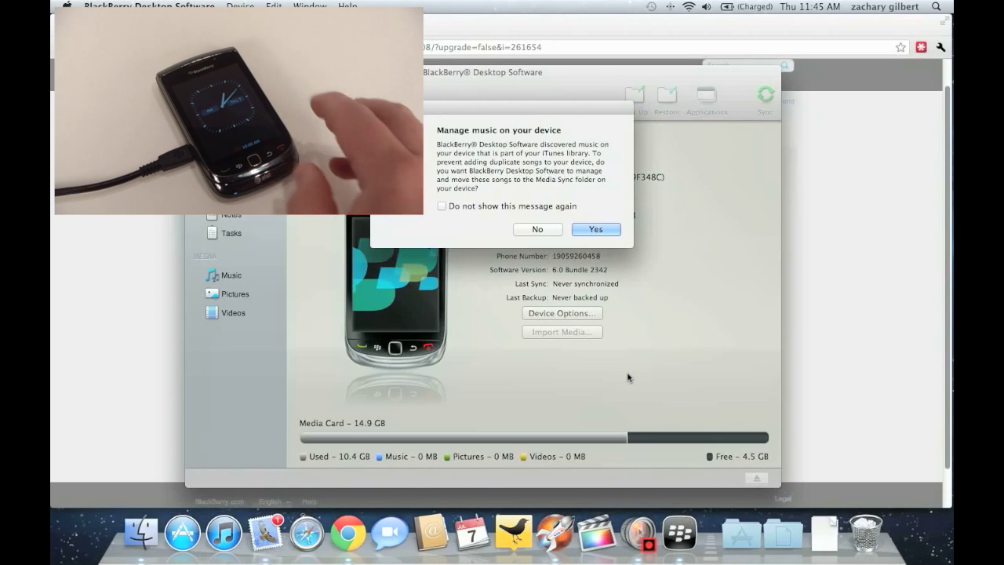
Agree to manage the device's music and complete the $0.99 CAD purchase
left_click(596, 229)
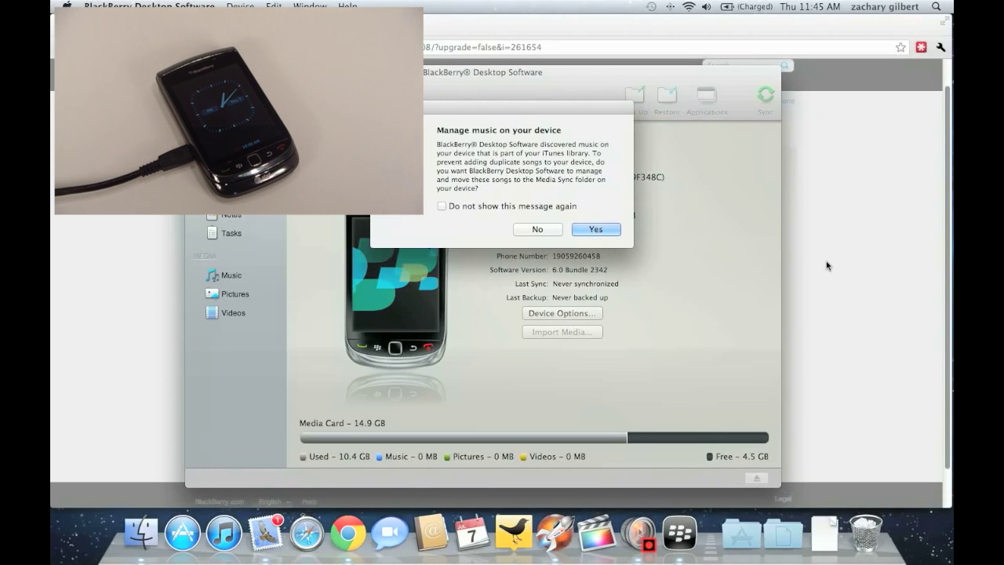
left_click(824, 264)
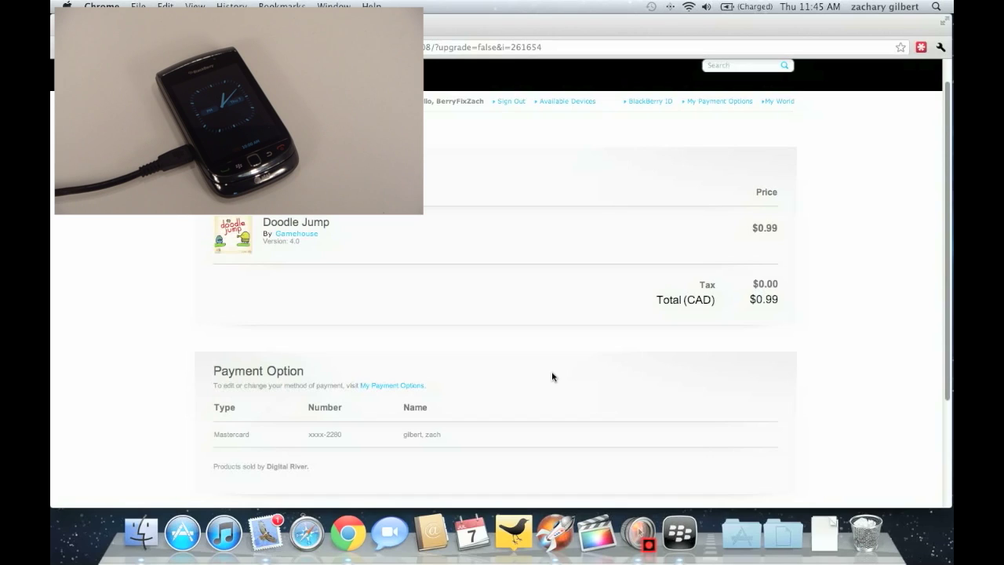
scroll(552, 375, "down", 1)
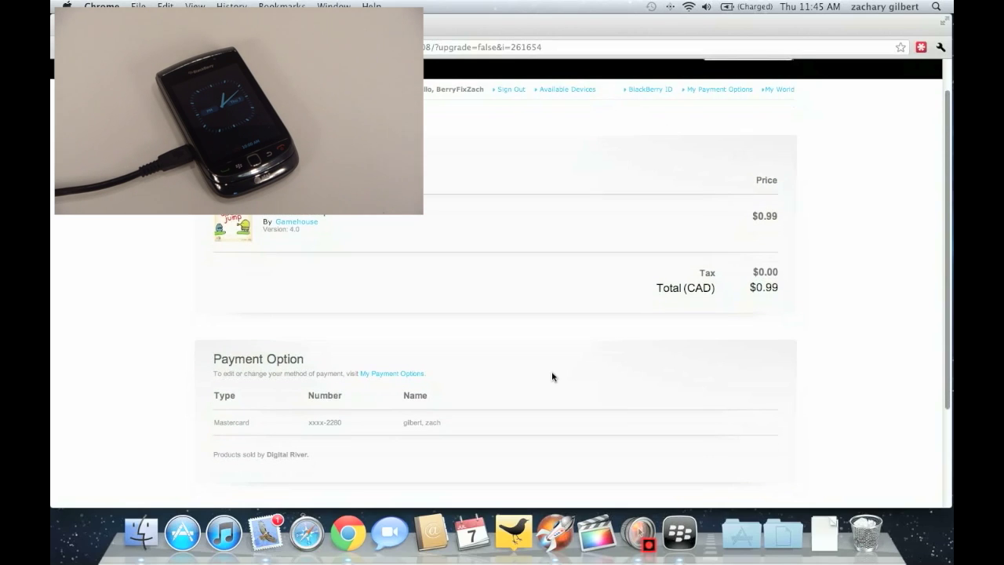
scroll(417, 392, "up", 3)
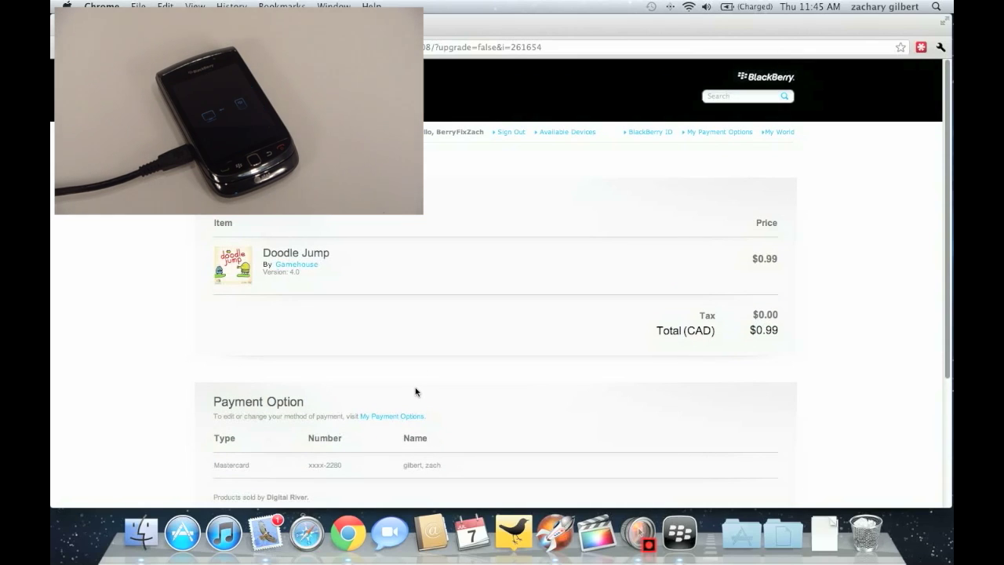
scroll(414, 392, "down", 5)
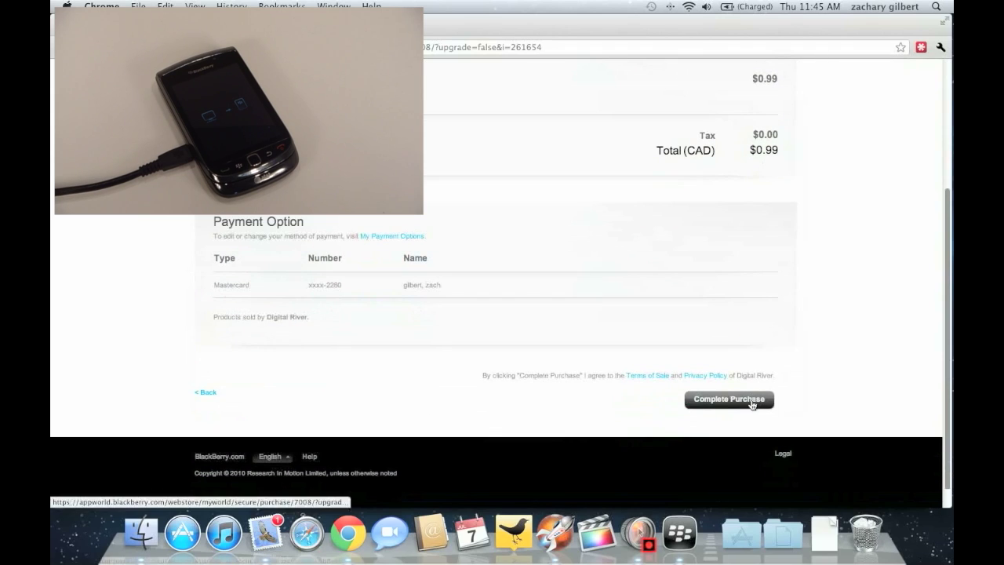
left_click(749, 400)
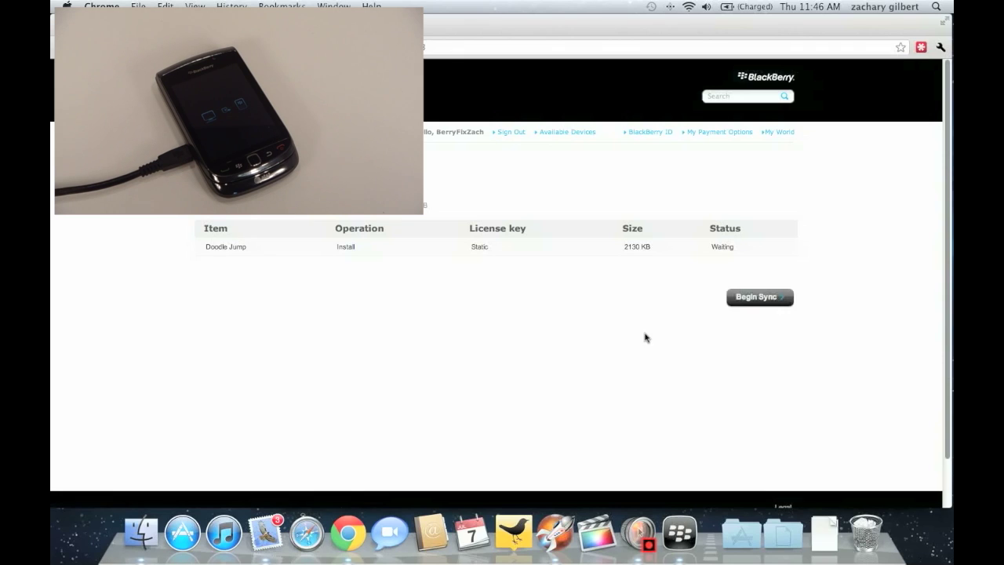
Sync Doodle Jump to the device and, once its install is Complete, go to My World
left_click(741, 301)
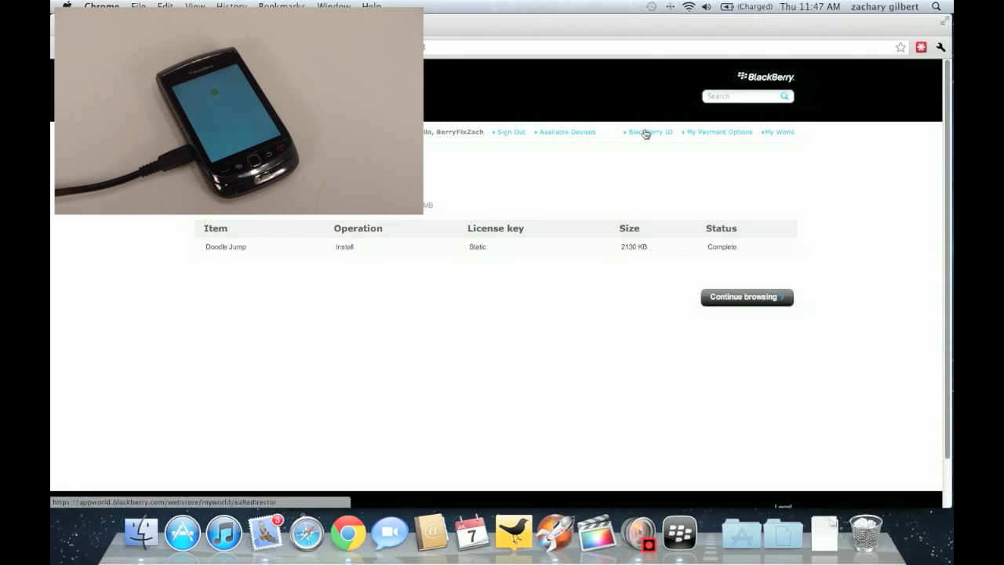
left_click(779, 134)
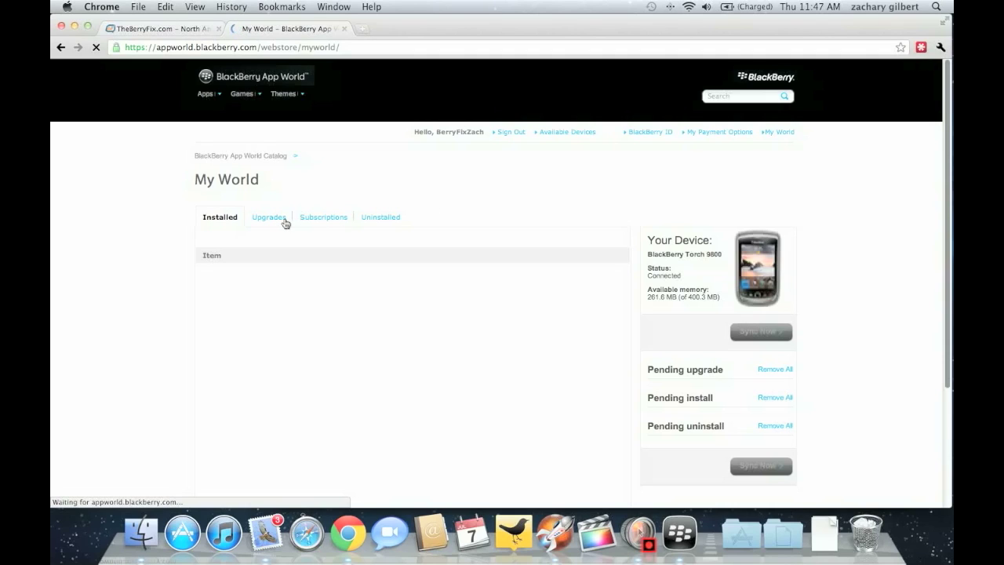
Queue the Windows Live Messenger upgrade, check the Upgrades list, and return to Installed apps
scroll(204, 233, "down", 3)
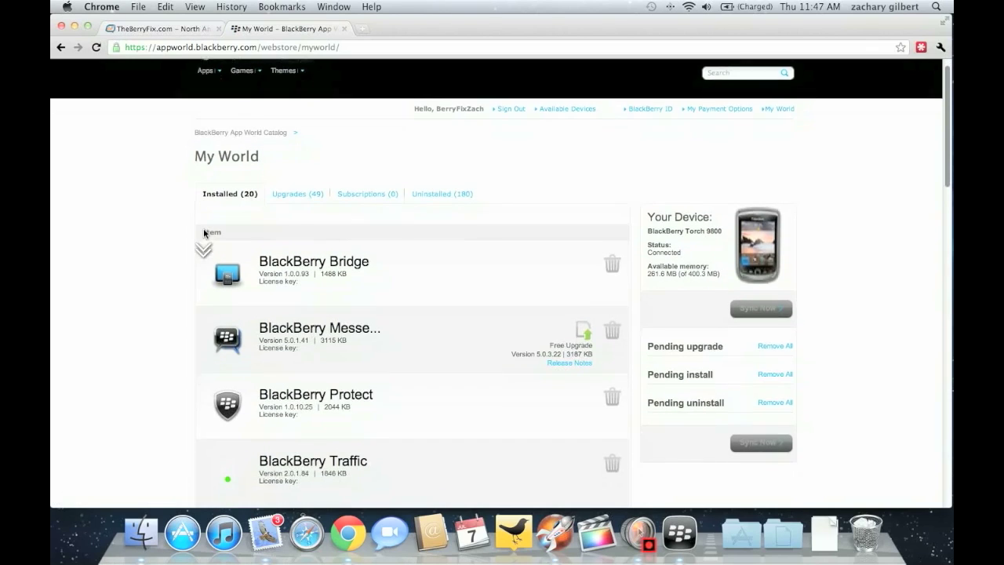
scroll(204, 233, "down", 5)
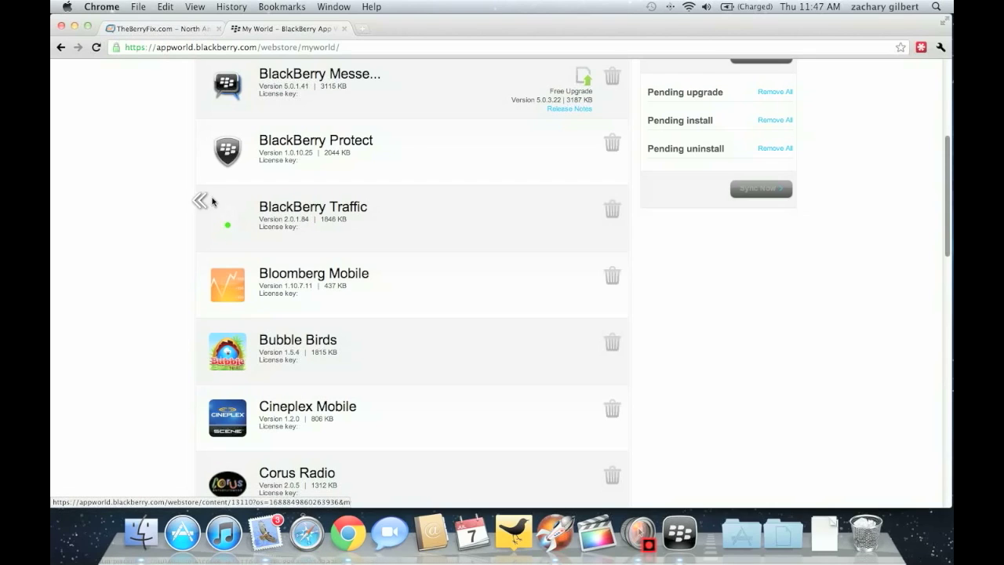
left_click(206, 196)
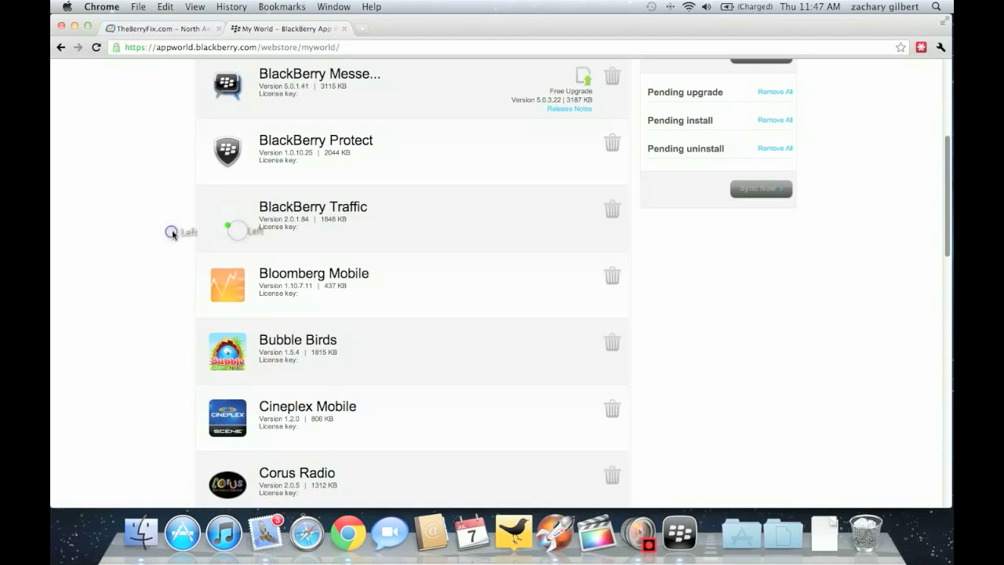
scroll(173, 235, "down", 10)
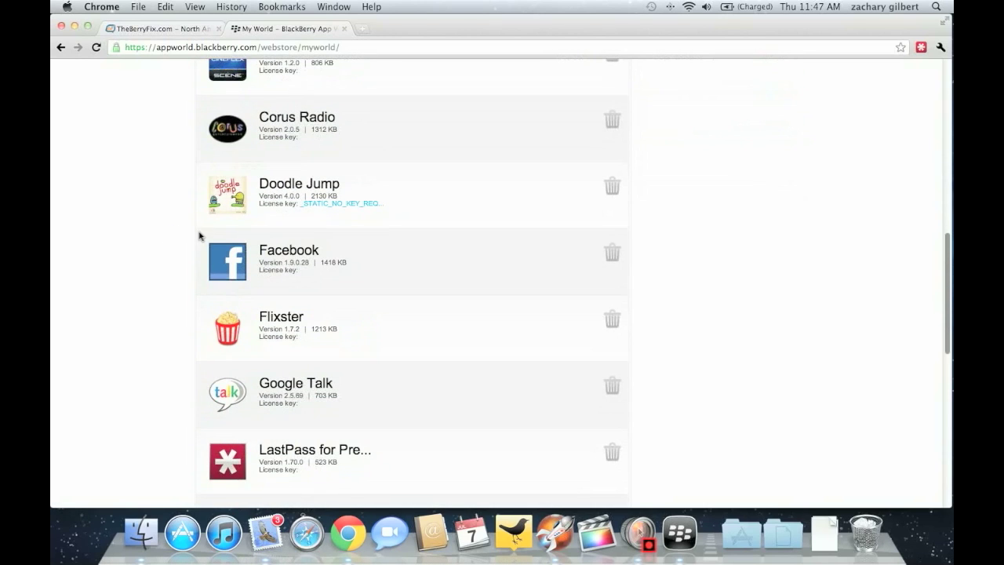
scroll(227, 218, "down", 10)
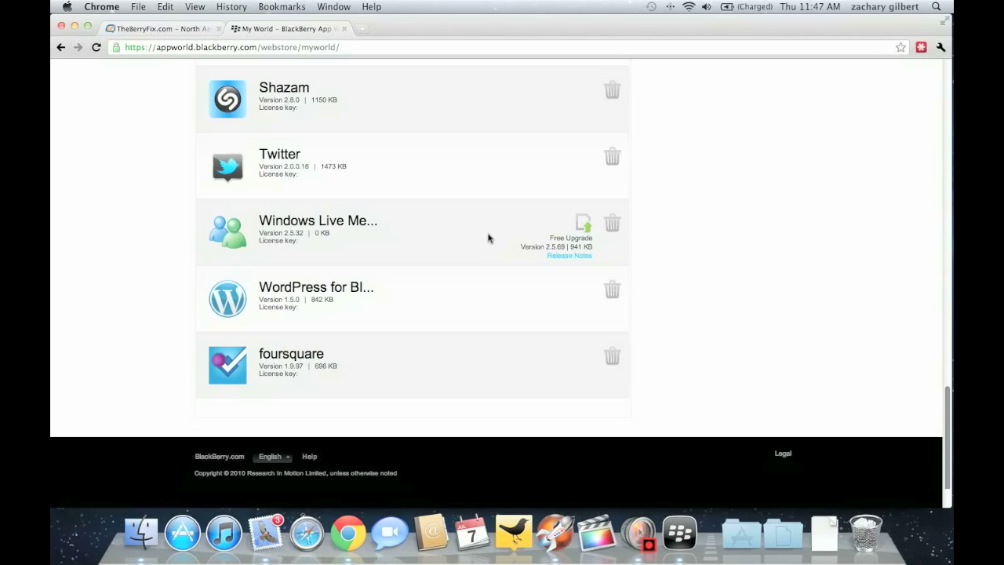
scroll(488, 238, "up", 15)
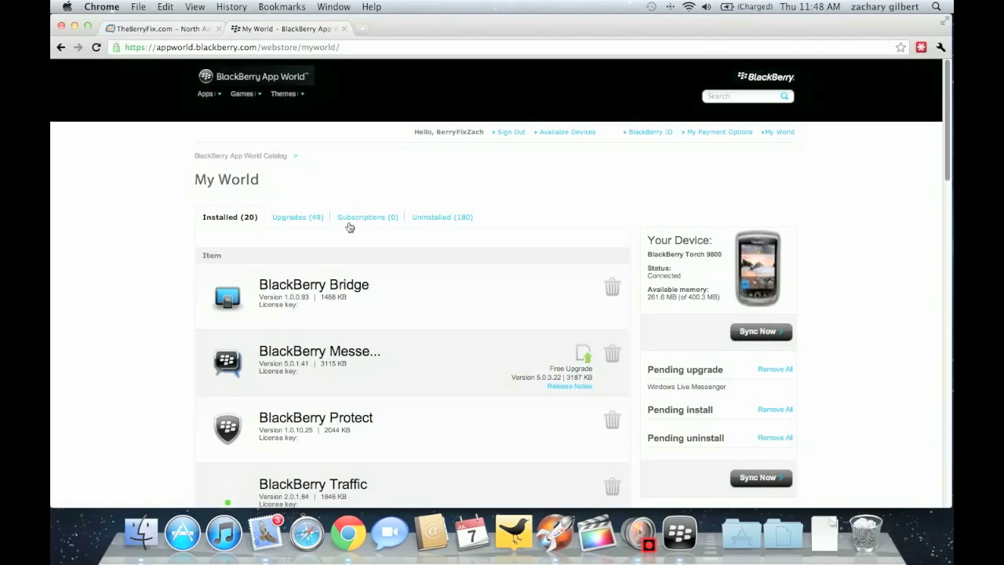
left_click(307, 218)
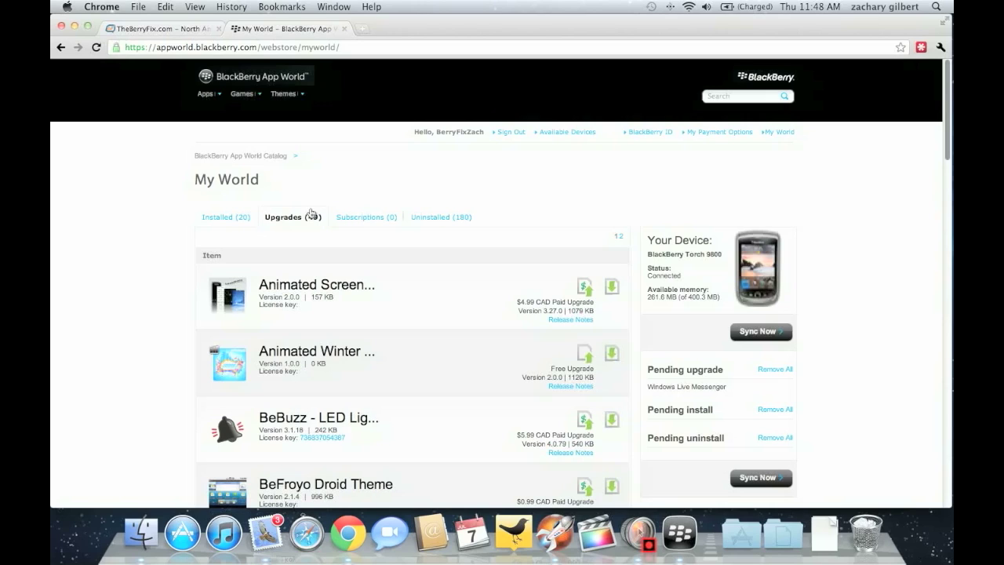
left_click(225, 215)
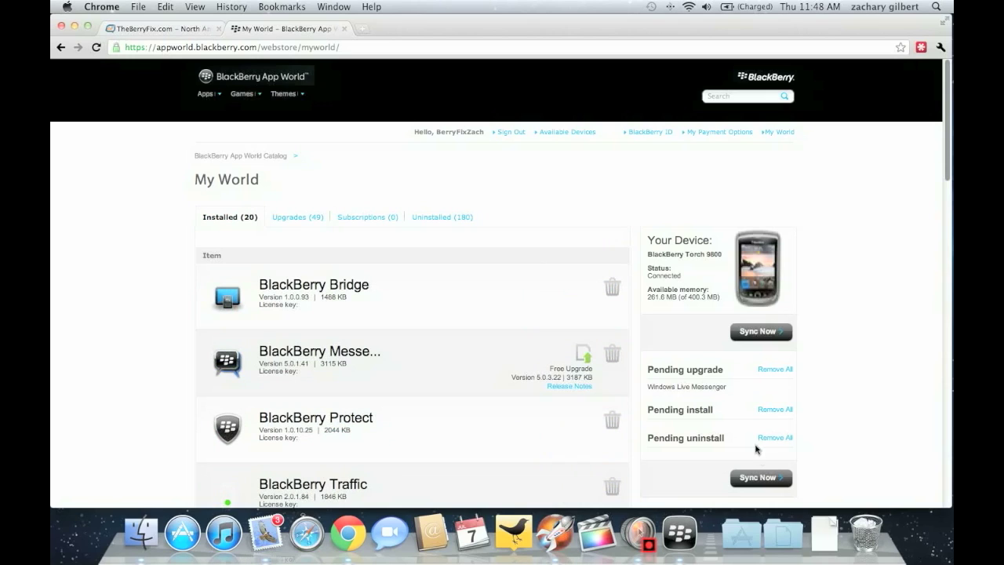
Sync the pending Windows Live Messenger upgrade and agree to the required device restart
left_click(760, 479)
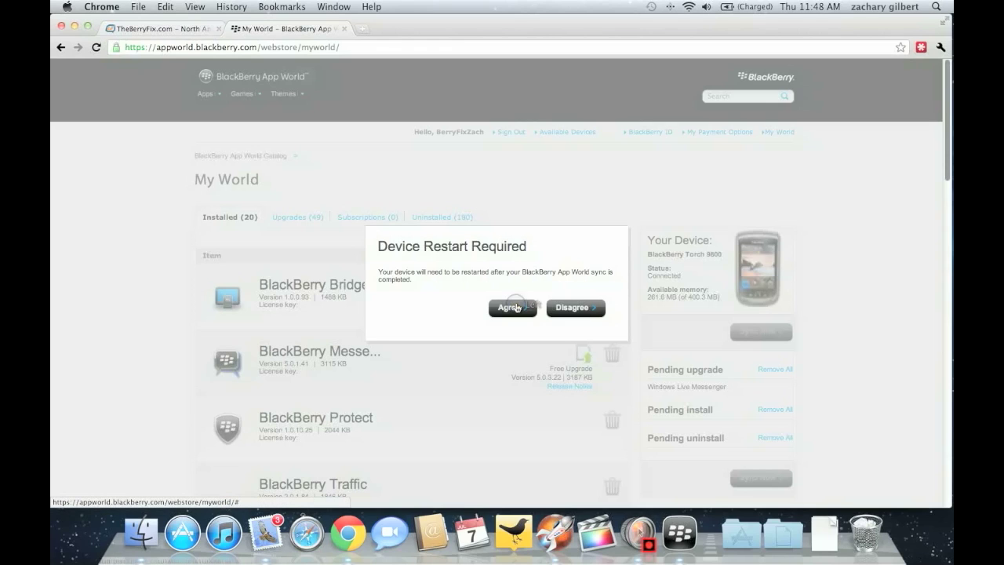
left_click(513, 307)
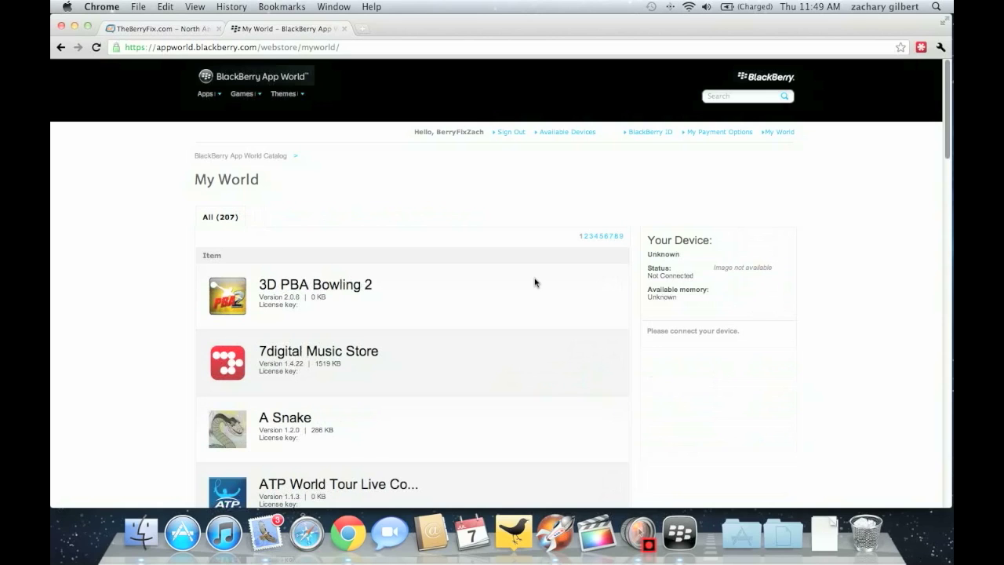
Bring the browser forward, scroll the All apps list, and open Berzerk Ball's page
scroll(534, 282, "down", 3)
left_click(808, 245)
scroll(619, 243, "down", 5)
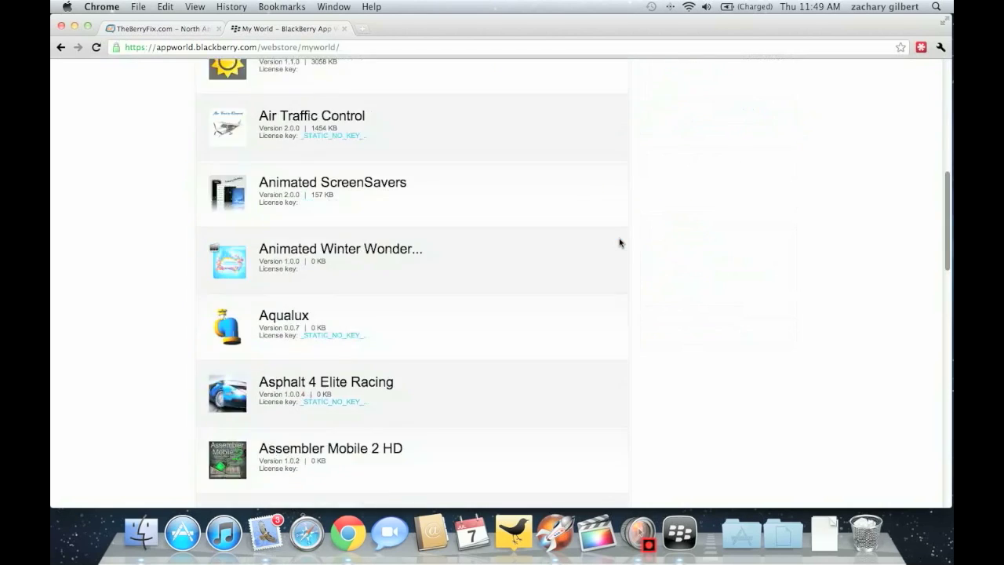
scroll(619, 244, "down", 10)
scroll(620, 243, "up", 6)
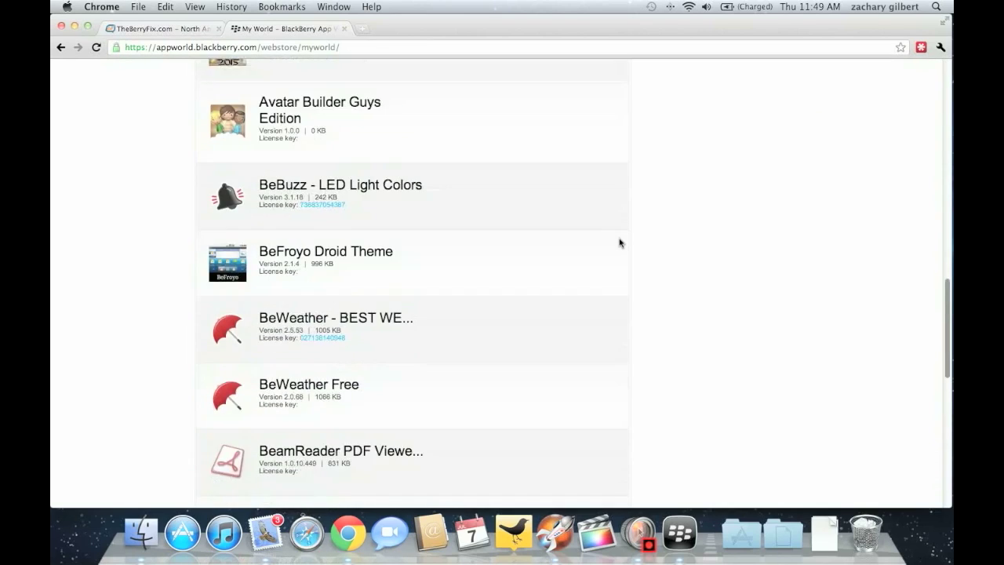
scroll(620, 243, "up", 8)
scroll(618, 251, "down", 11)
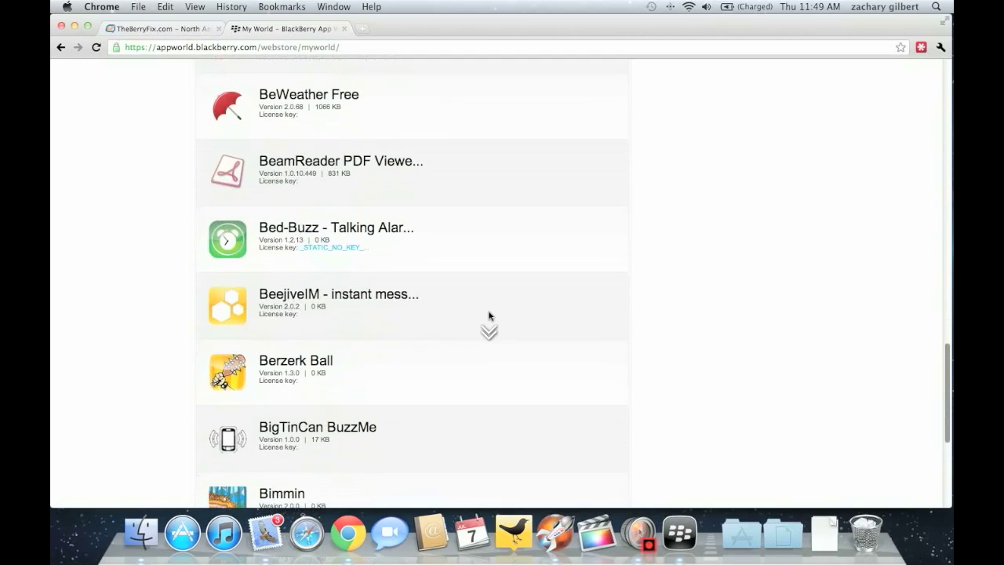
scroll(489, 316, "down", 2)
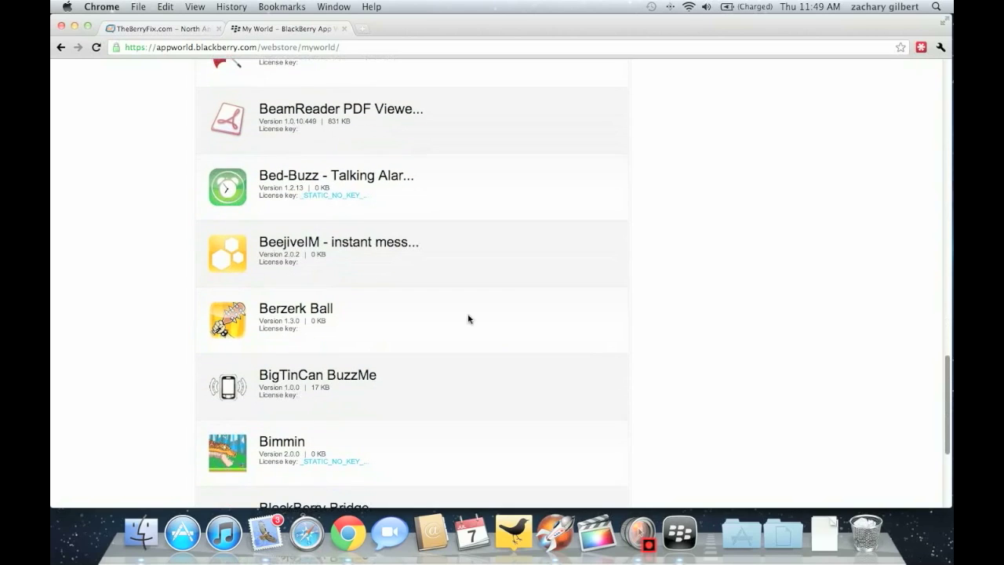
left_click(239, 317)
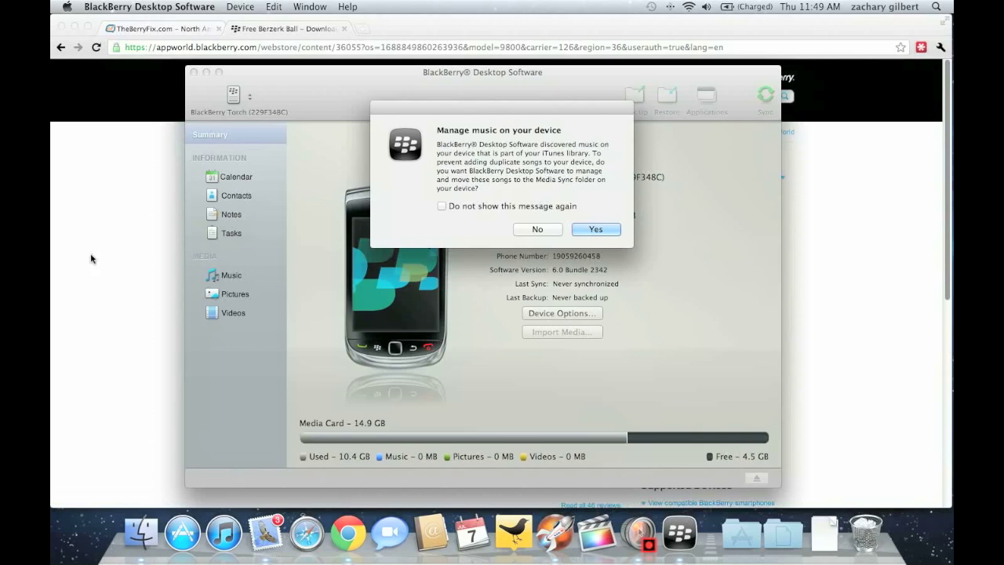
Return to the Berzerk Ball App World page and scroll through its device compatibility details
left_click(142, 245)
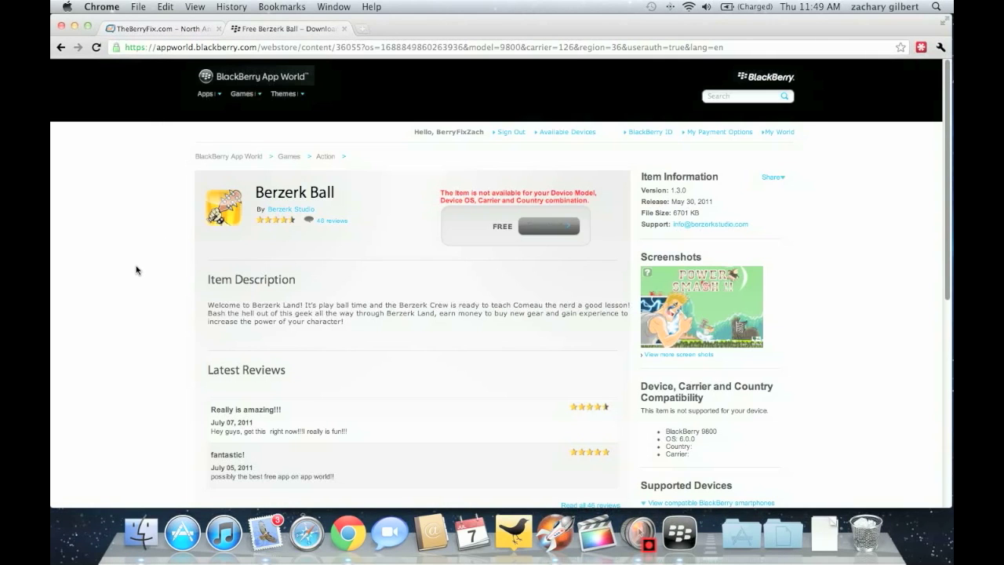
scroll(137, 269, "down", 2)
scroll(137, 269, "down", 5)
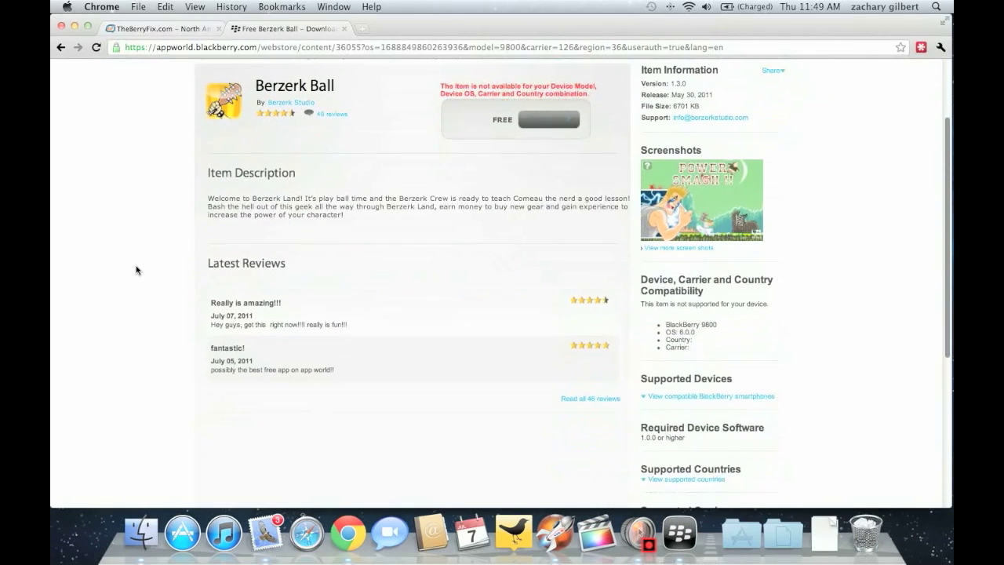
scroll(137, 268, "up", 6)
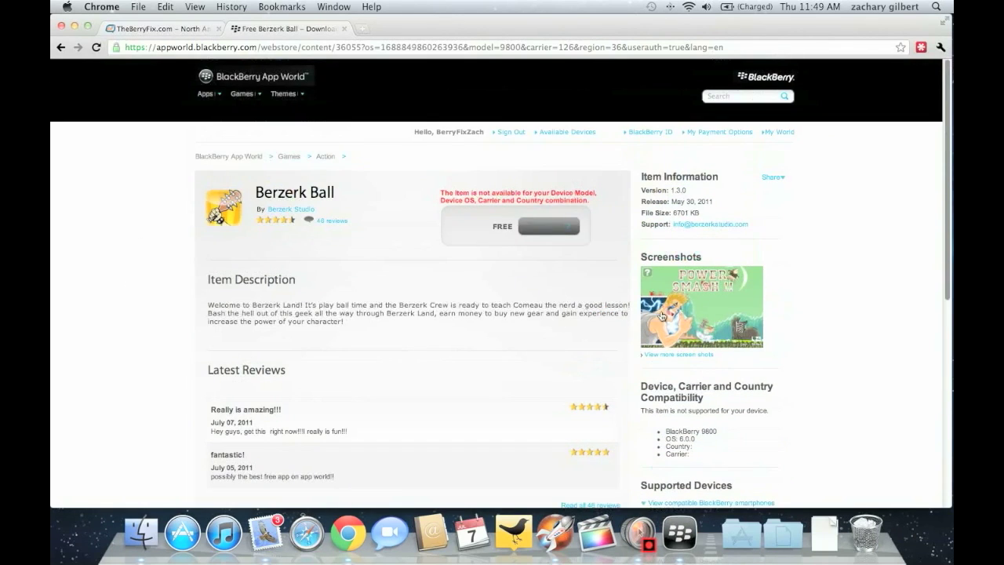